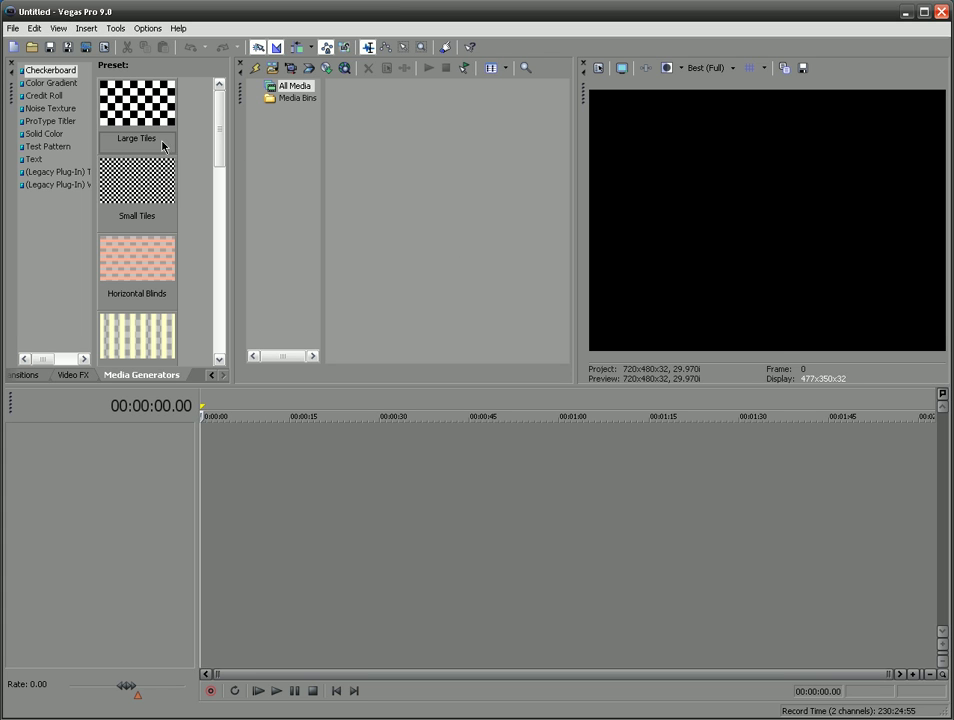
Step: Open Project Properties and browse the video template presets, leaving NTSC DV (720x480, 29.970 fps)
left_click(12, 29)
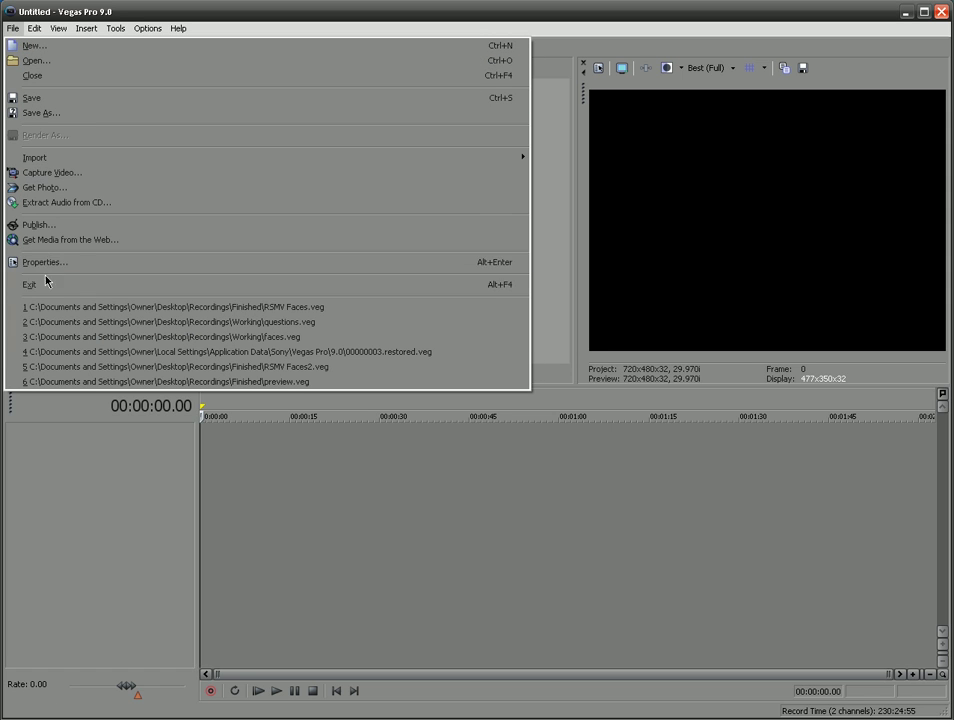
left_click(159, 269)
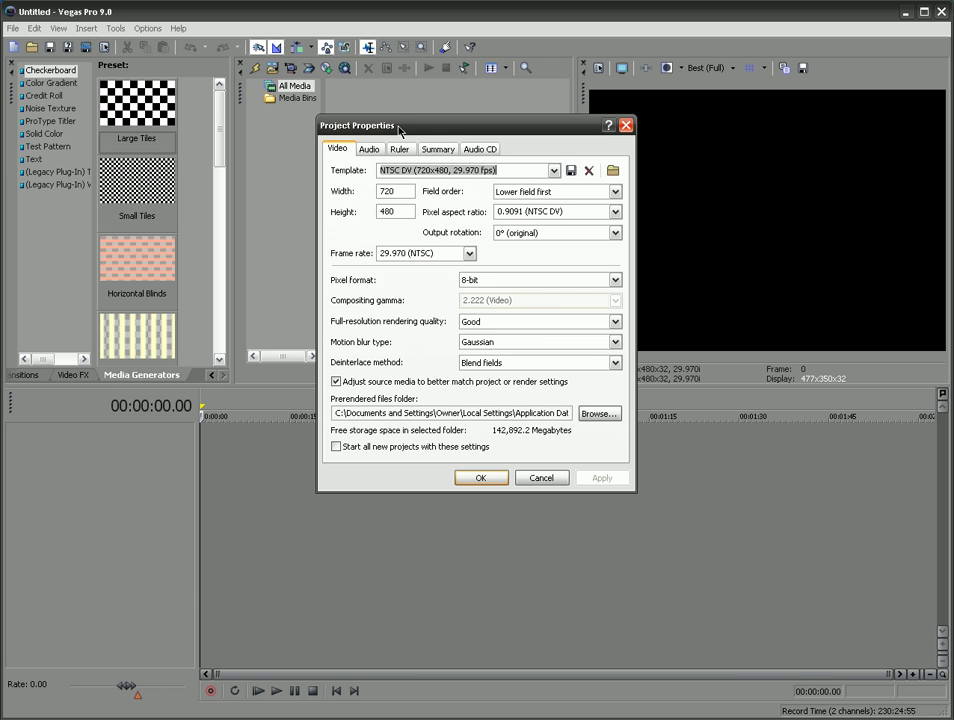
left_click(554, 171)
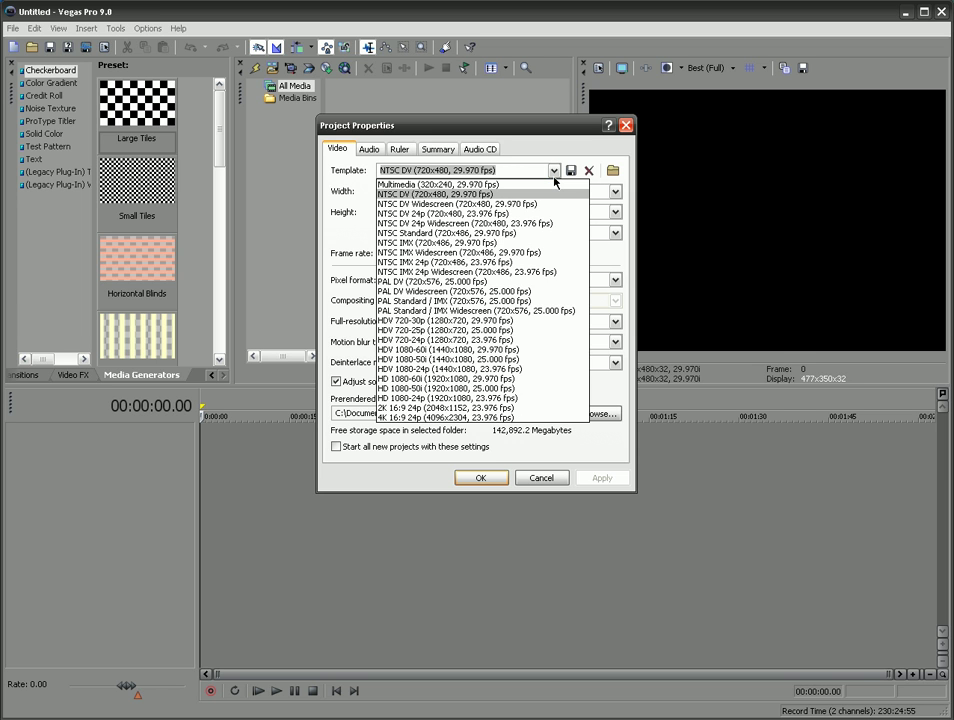
left_click(554, 177)
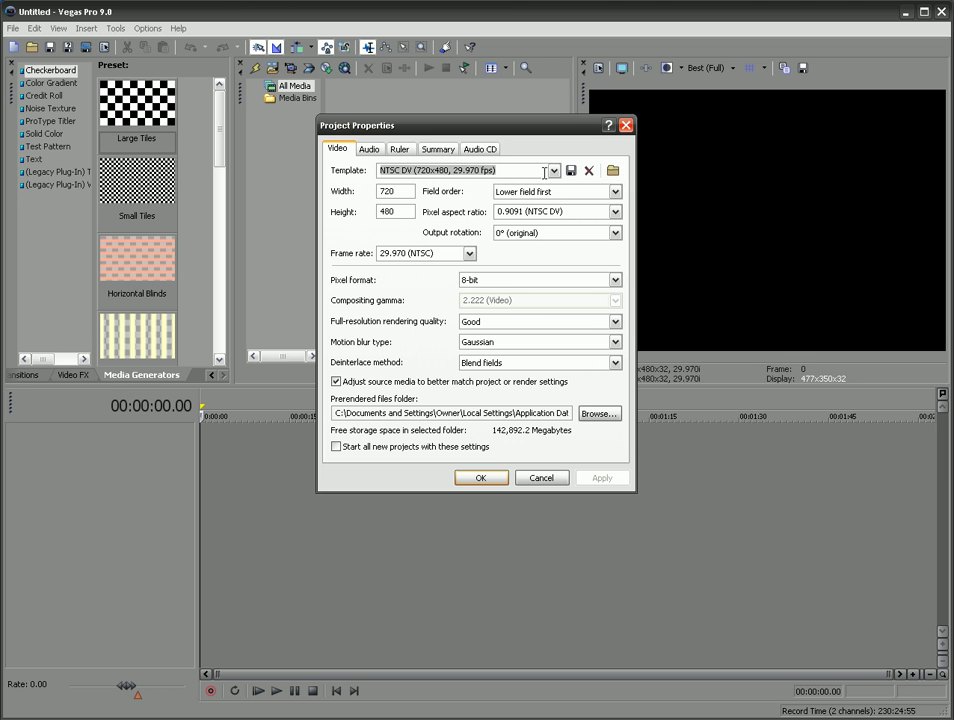
left_click(554, 171)
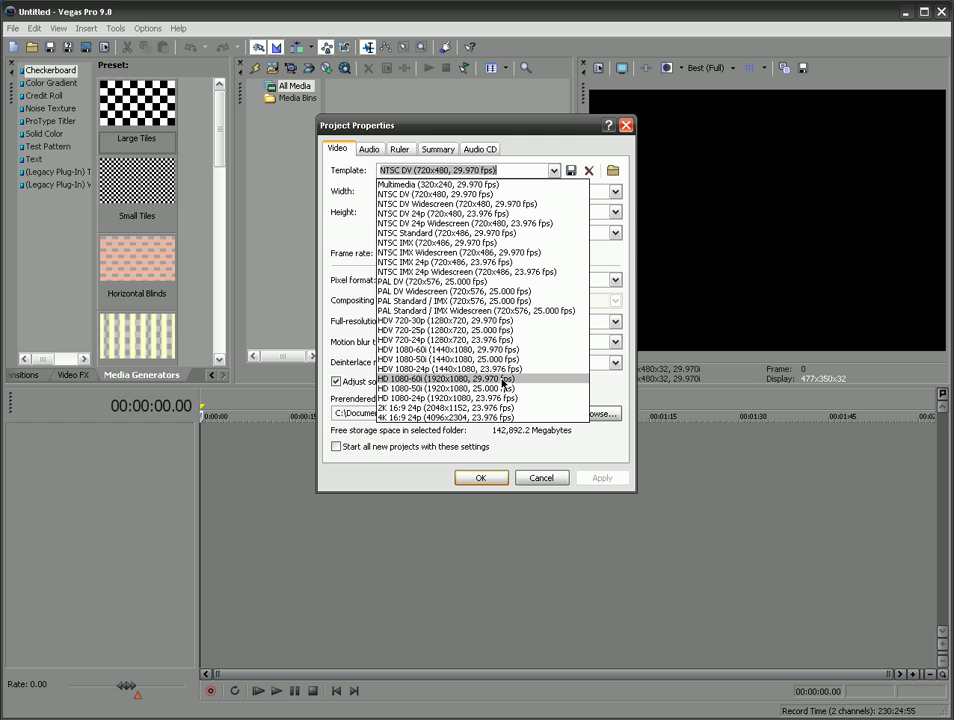
left_click(532, 170)
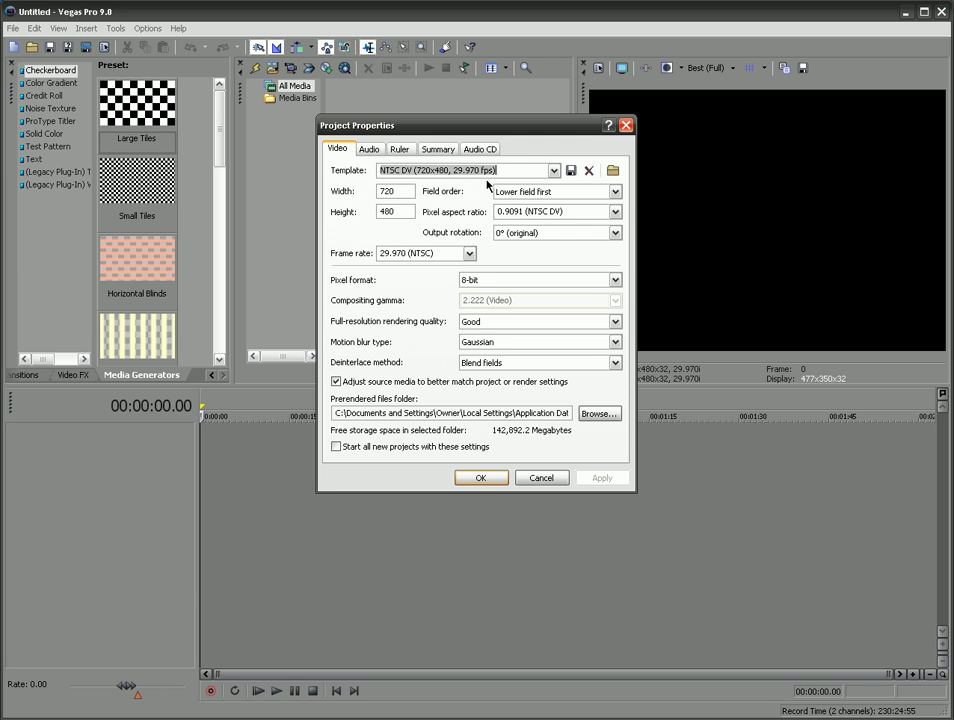
Step: Change the project video width to 1280 and height to 720
left_click(409, 195)
key("Tab")
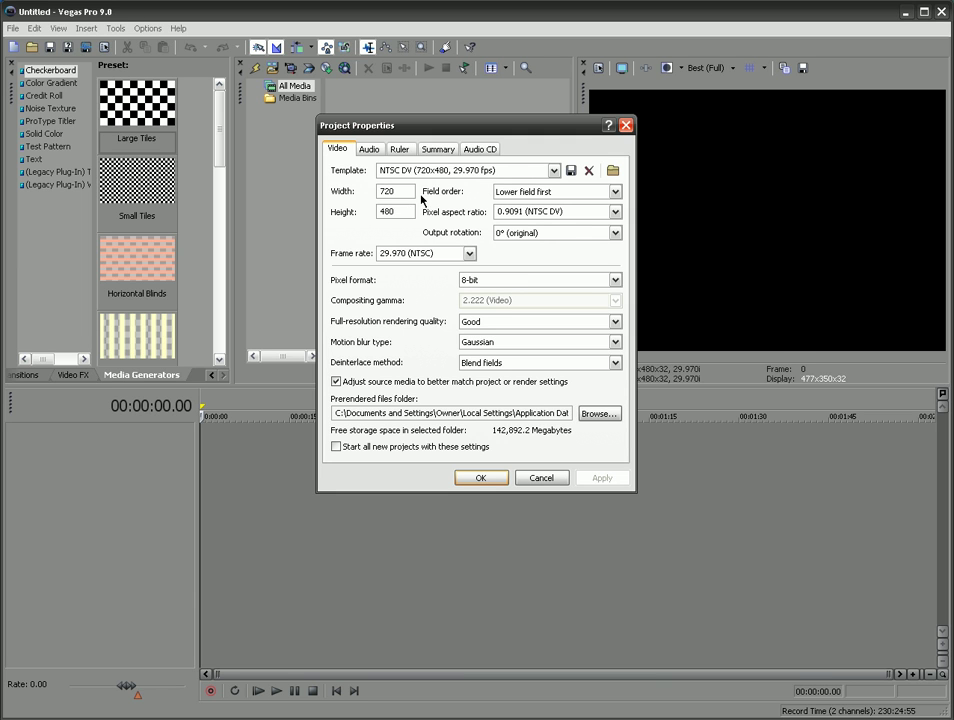
left_click(408, 190)
double_click(408, 190)
type("1280")
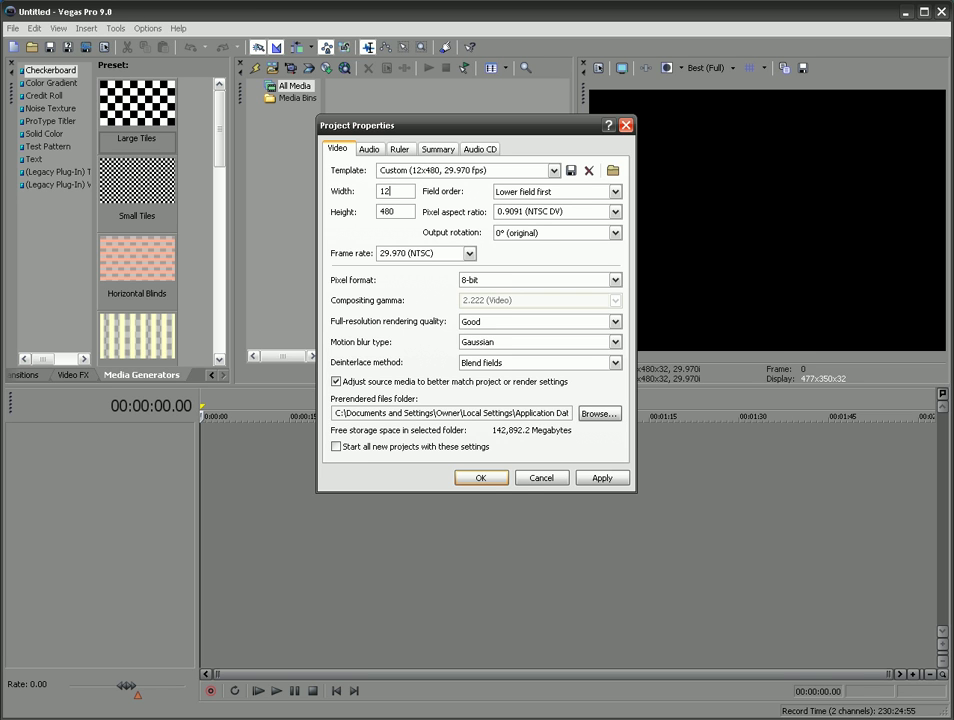
double_click(405, 212)
type("720")
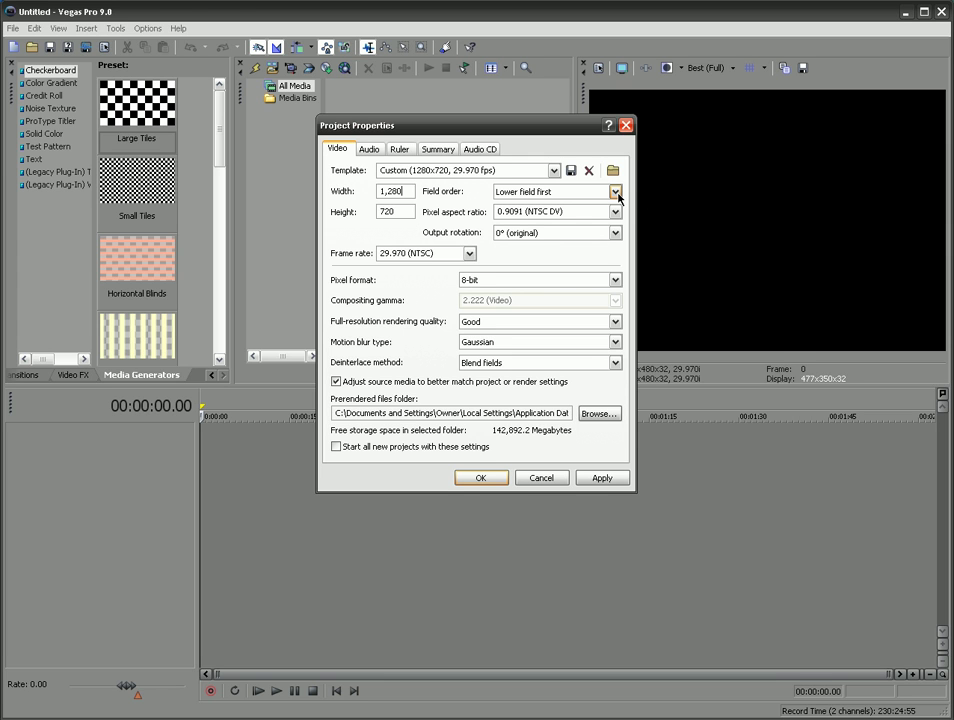
Step: Review the Field order and Pixel aspect ratio options, keeping Lower field first unchanged
left_click(615, 192)
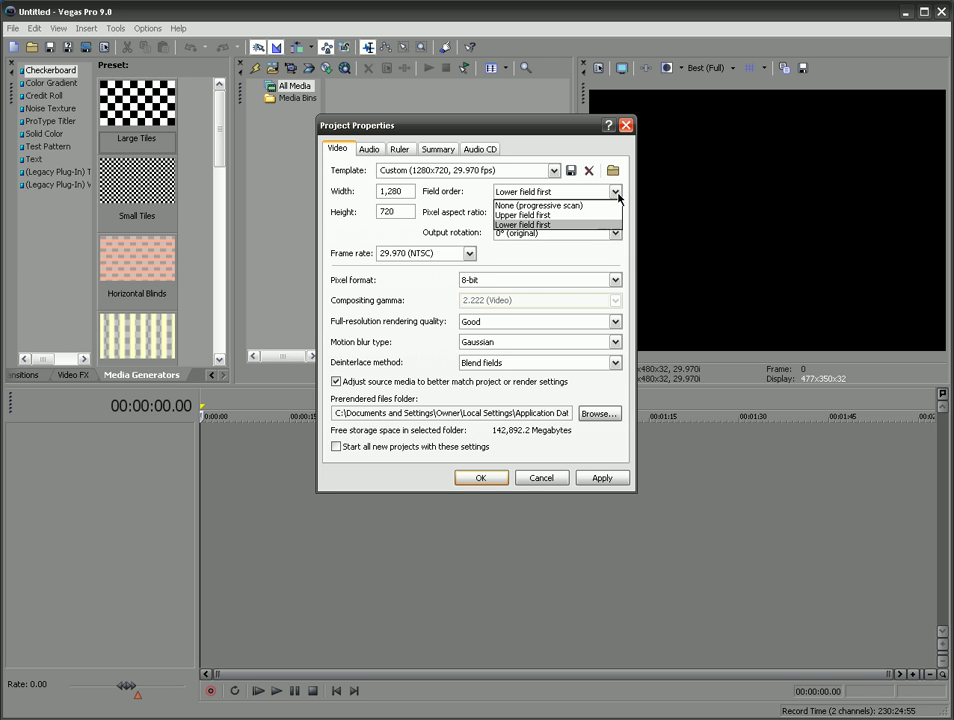
left_click(617, 192)
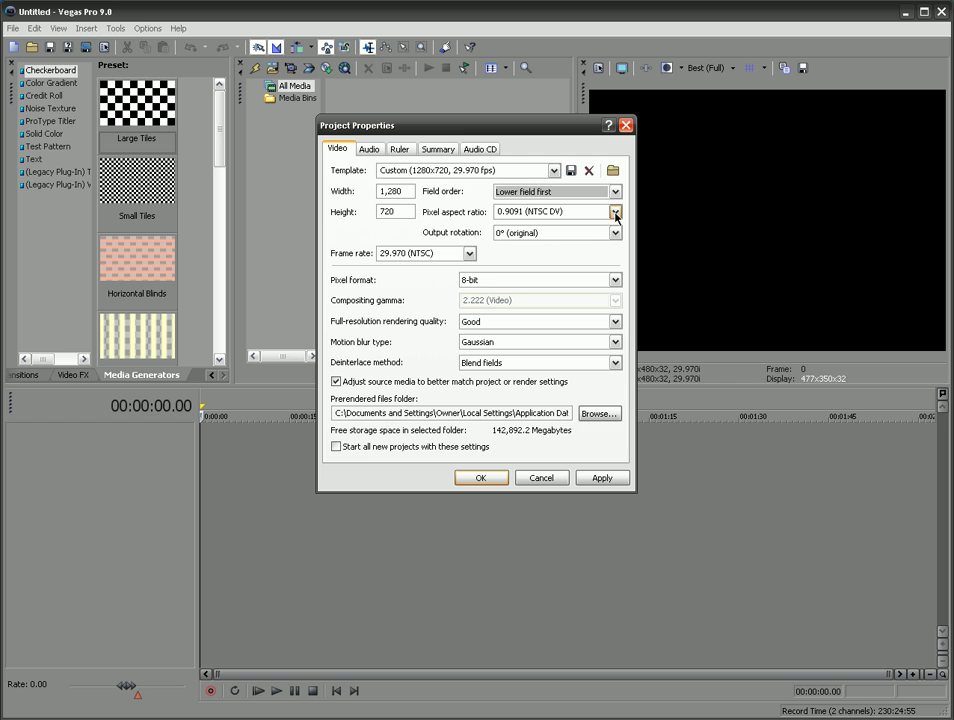
left_click(615, 212)
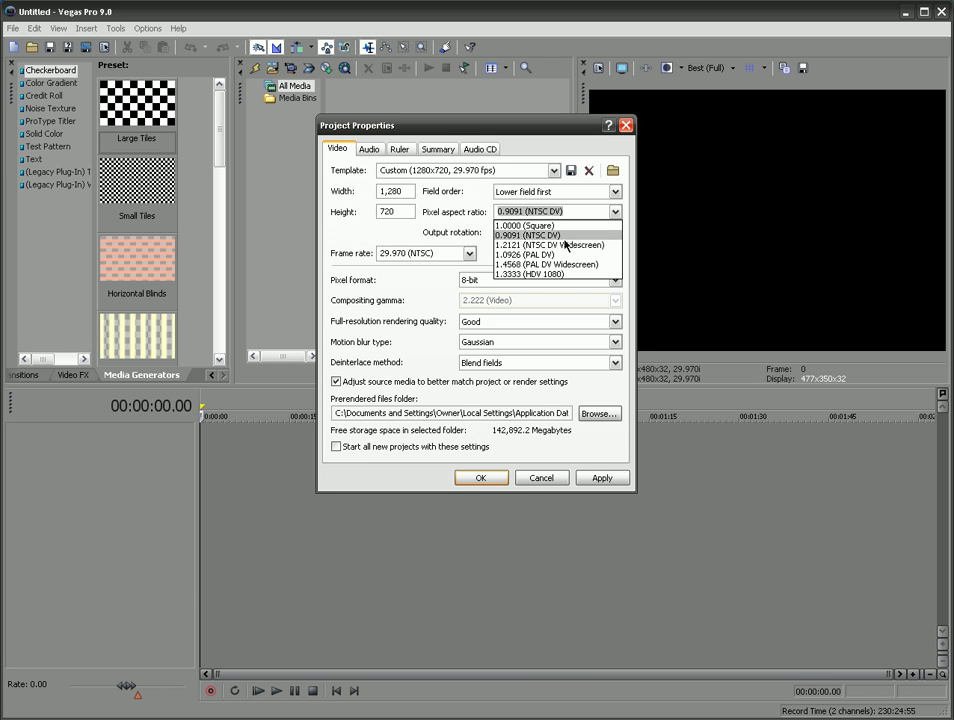
key("Escape")
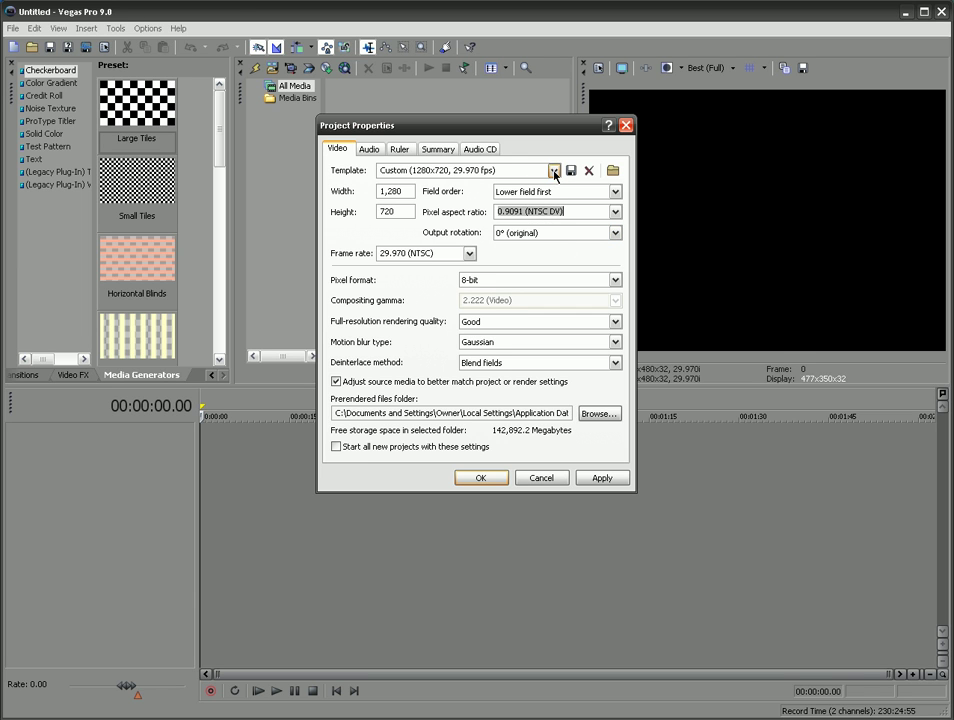
left_click(470, 254)
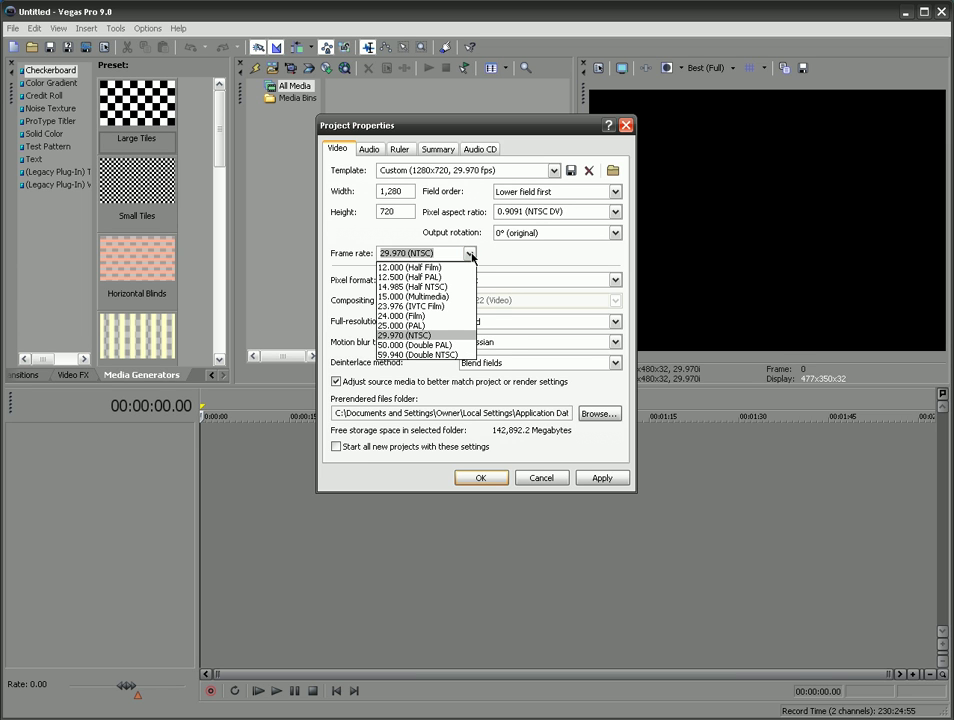
left_click(470, 254)
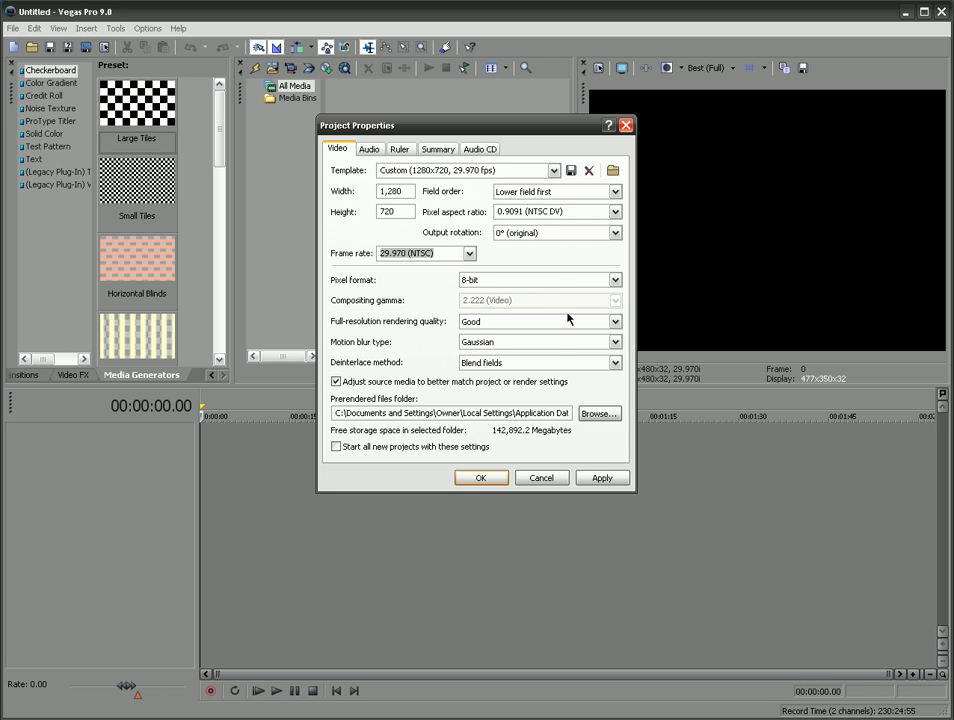
left_click(523, 283)
left_click(520, 292)
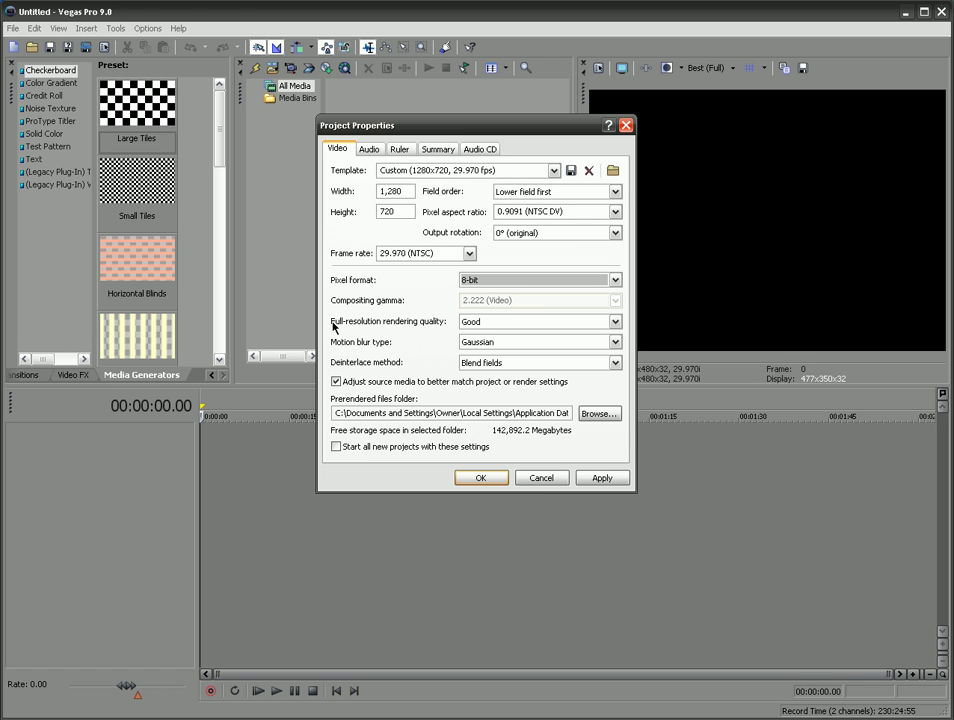
left_click(463, 323)
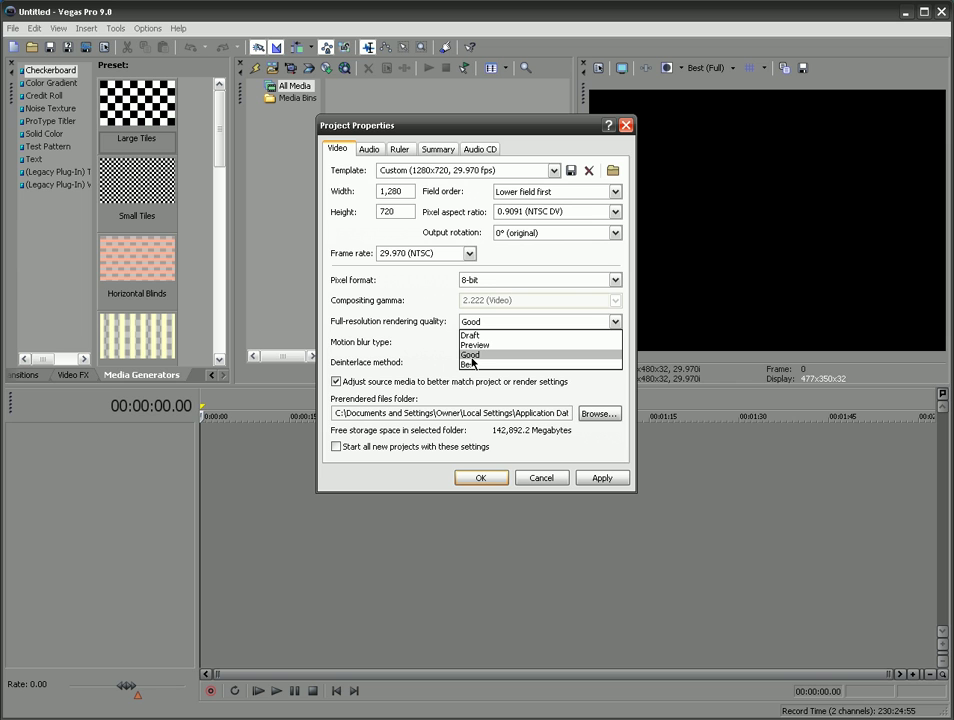
left_click(490, 355)
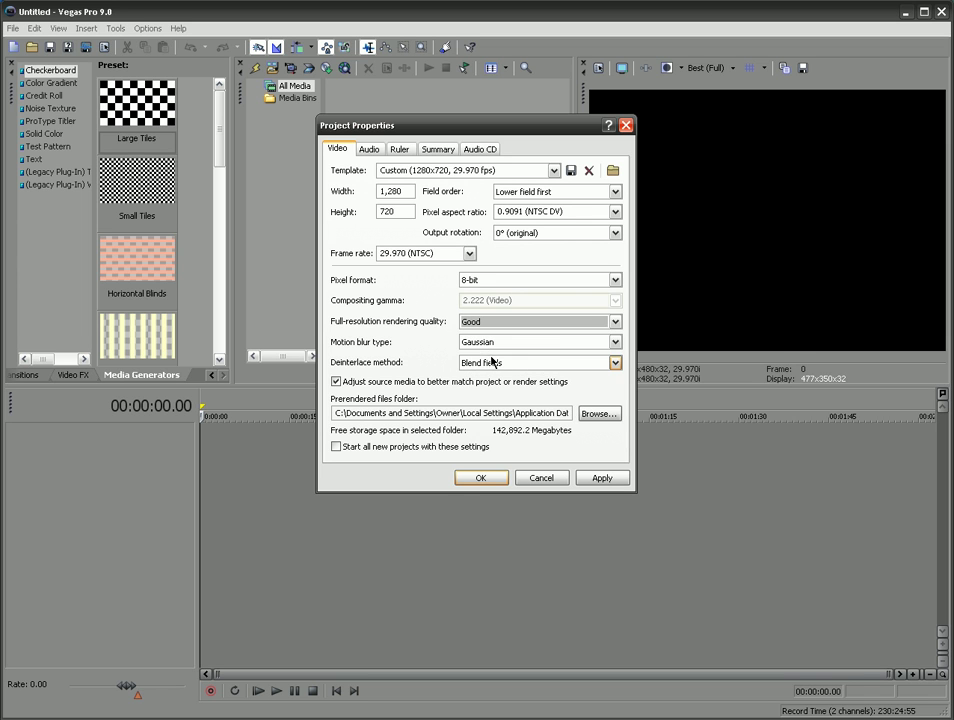
left_click(501, 343)
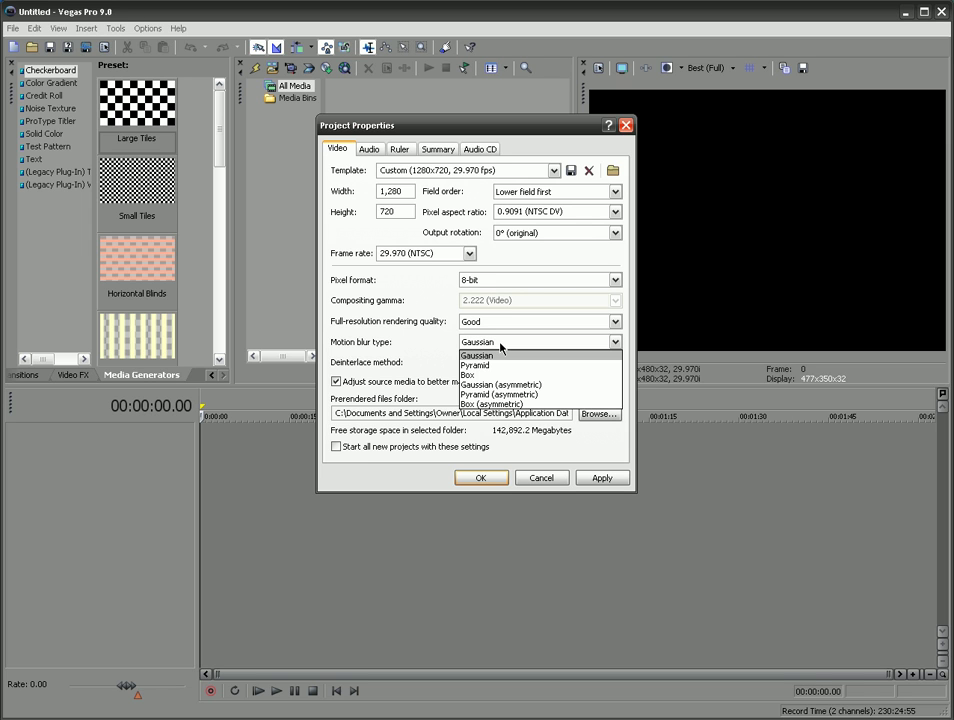
left_click(501, 344)
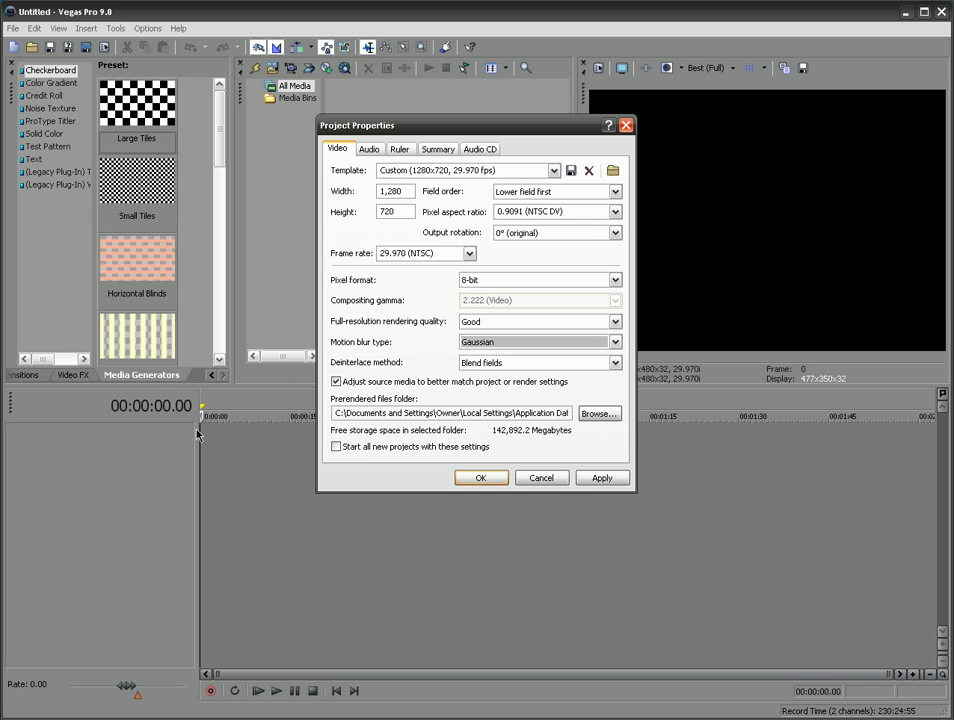
left_click(614, 363)
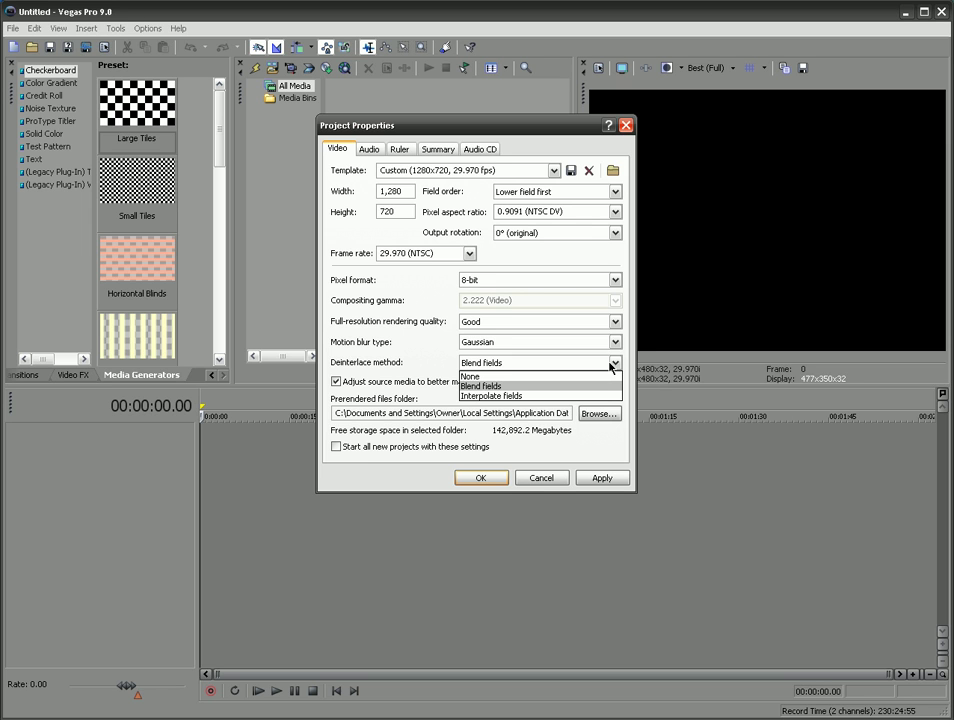
left_click(612, 365)
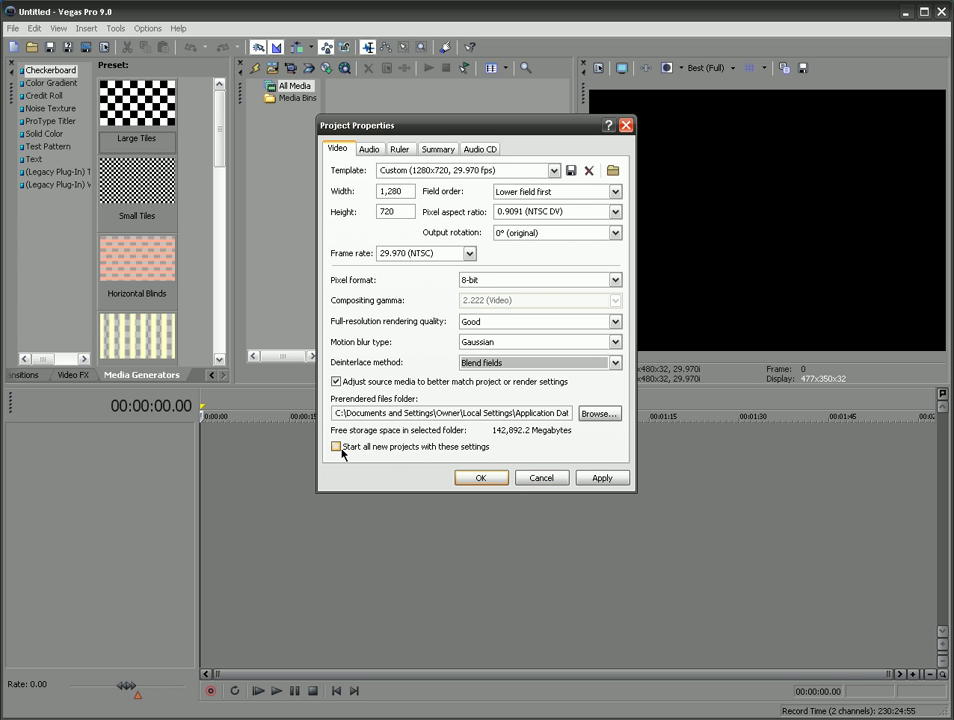
Step: Cancel the property edits and place a Large Tiles checkerboard clip at the timeline start
left_click(545, 476)
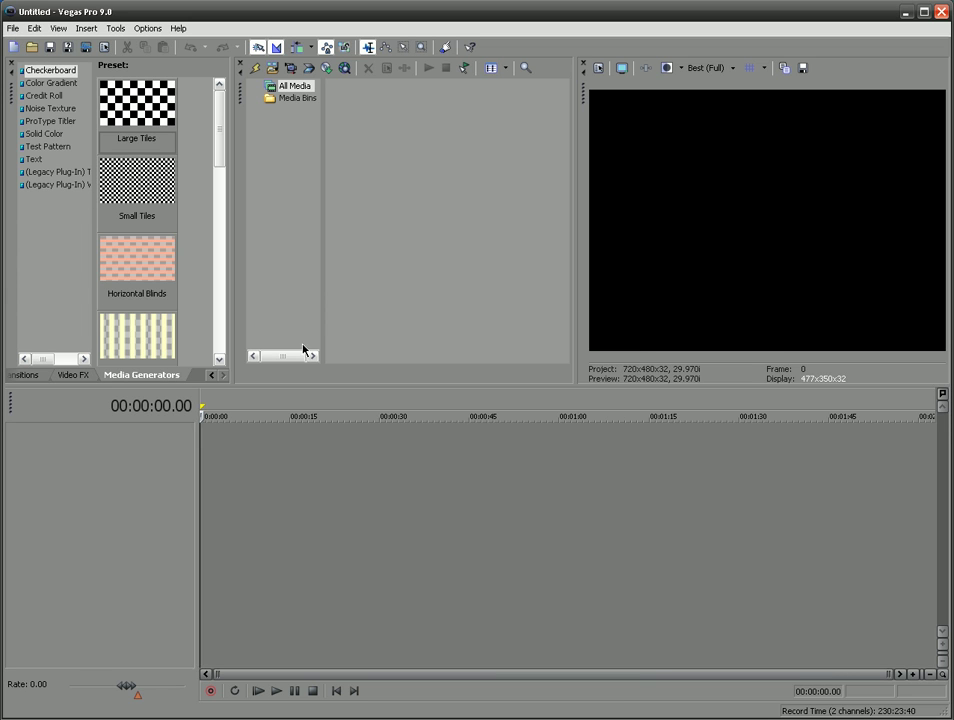
left_click_drag(165, 120, 150, 505)
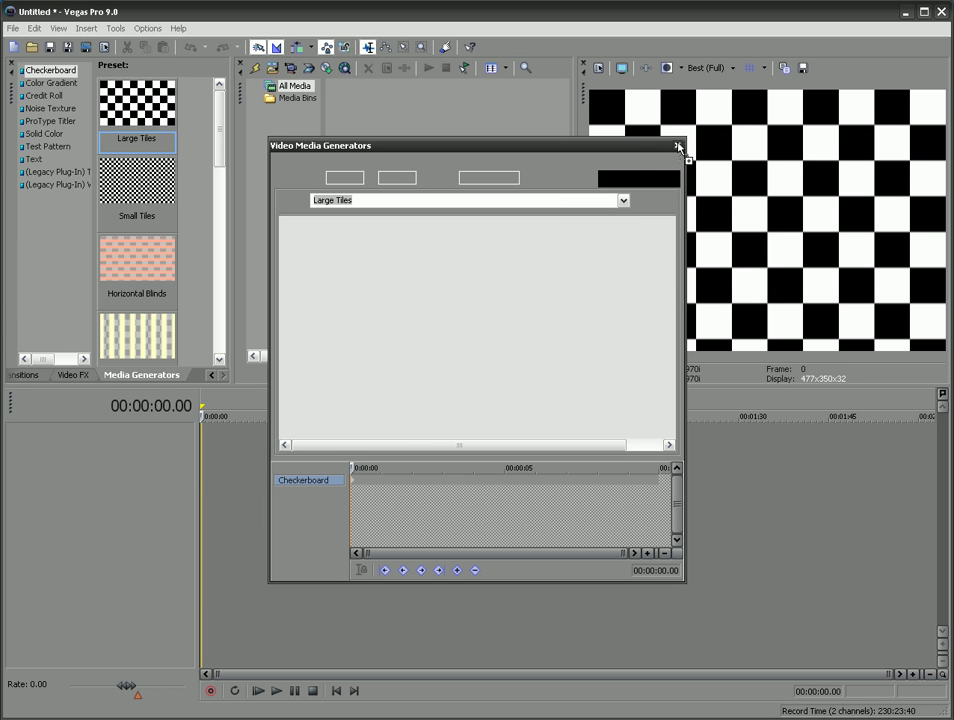
left_click(678, 147)
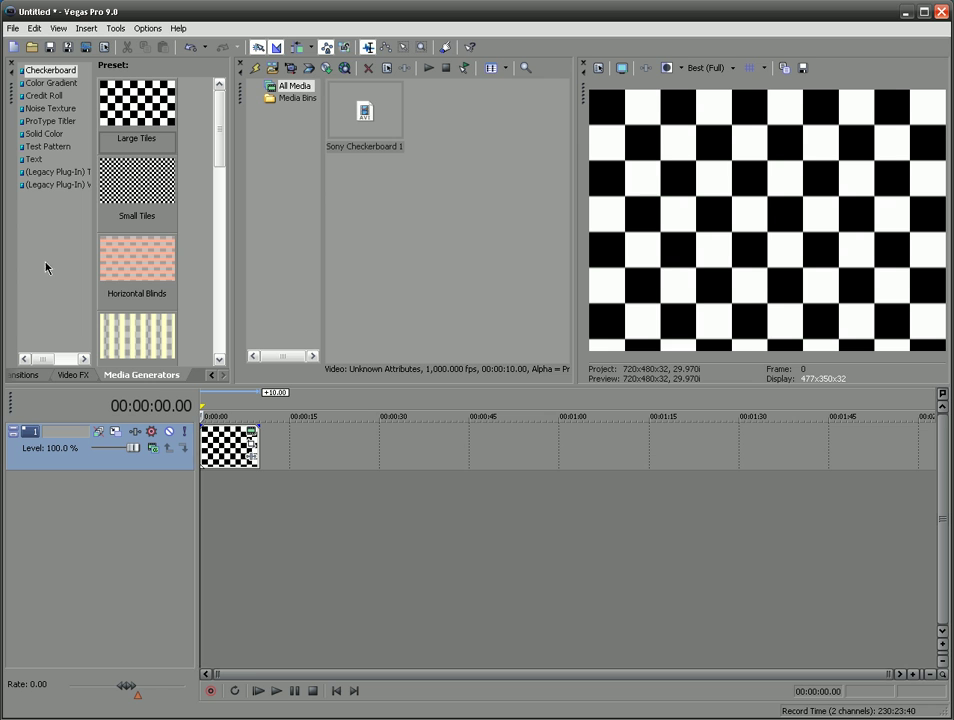
Step: Open Render As and keep the 6 Mbps HD 720-30p Video template
left_click(13, 26)
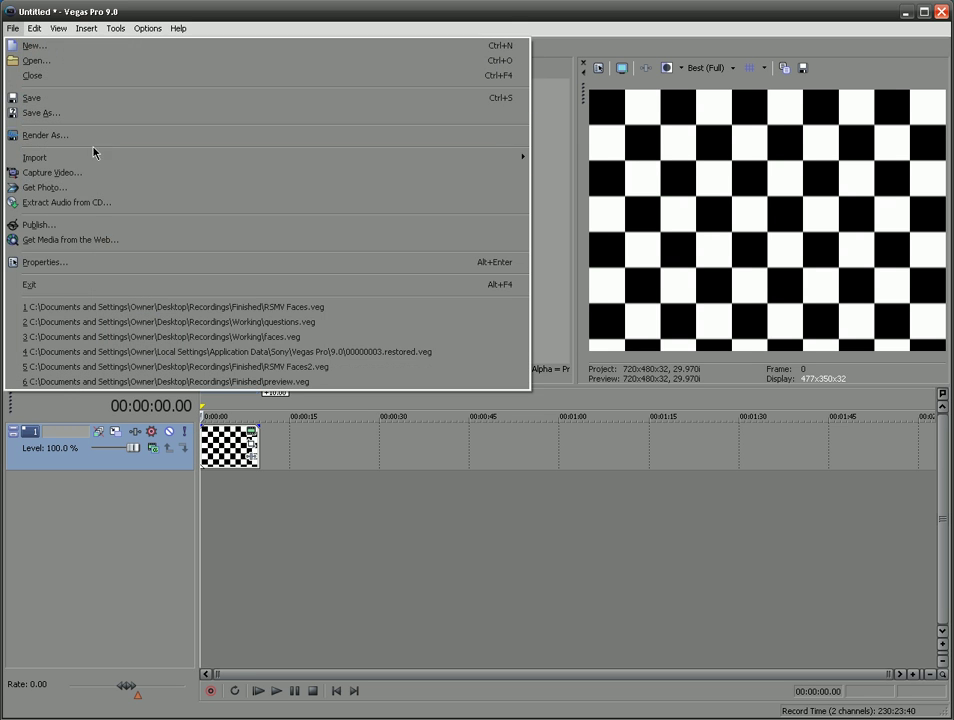
left_click(122, 138)
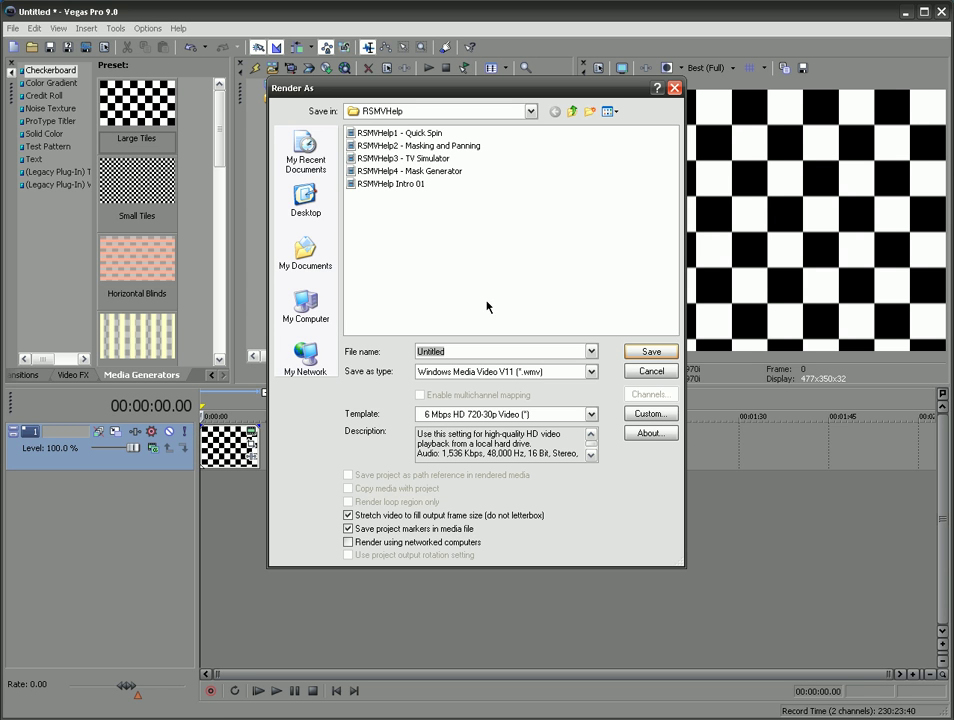
left_click(642, 418)
left_click(539, 416)
left_click(538, 417)
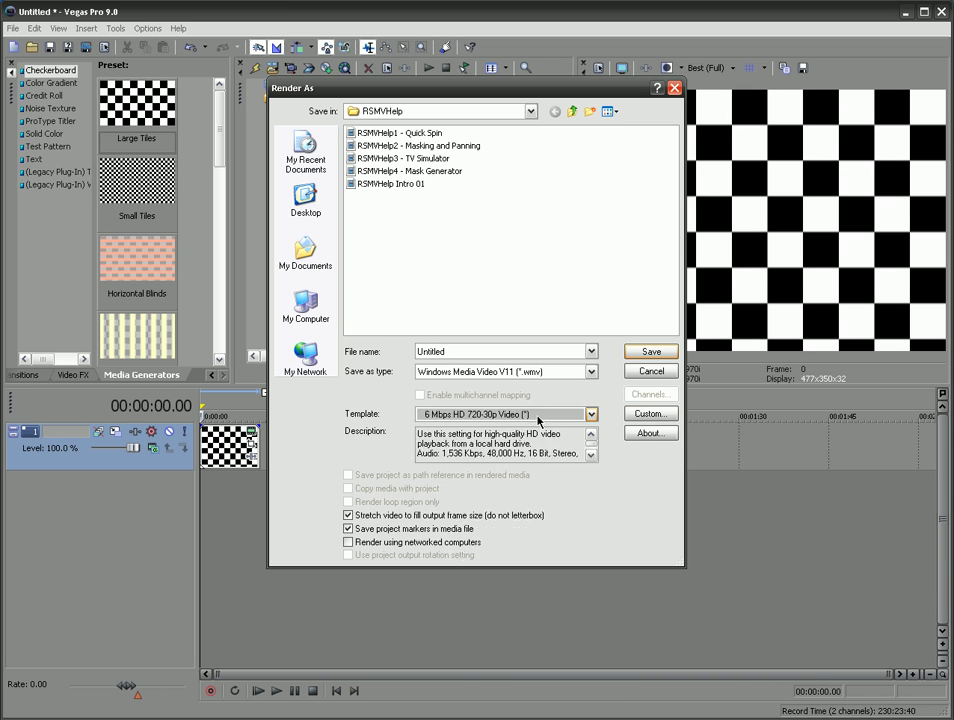
Step: Check the output file formats, keeping Windows Media Video V11 (*.wmv)
left_click(572, 370)
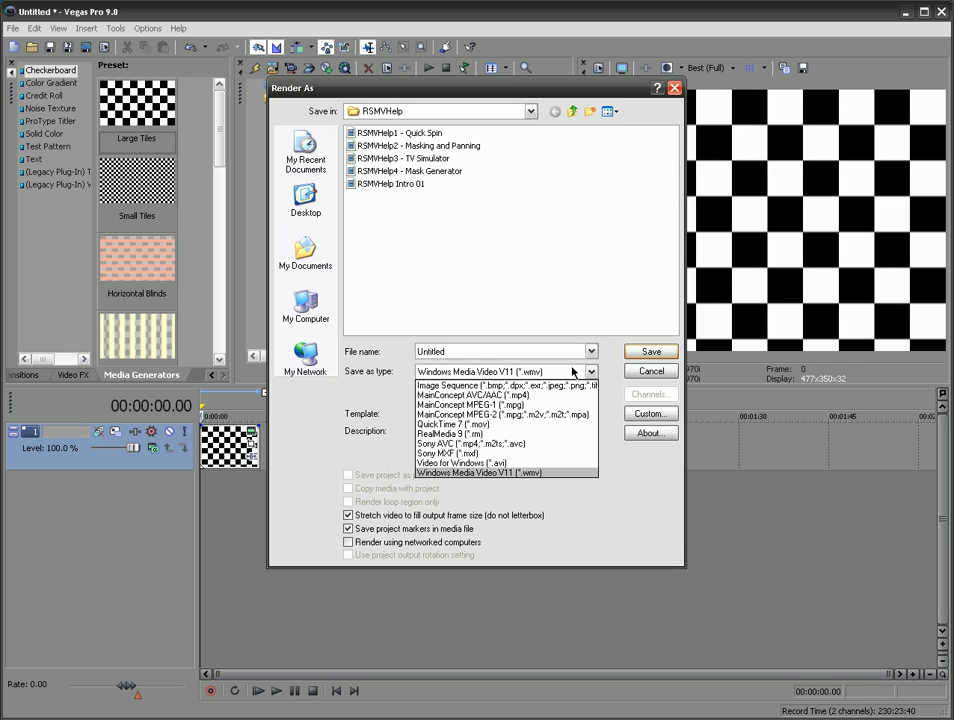
left_click(573, 372)
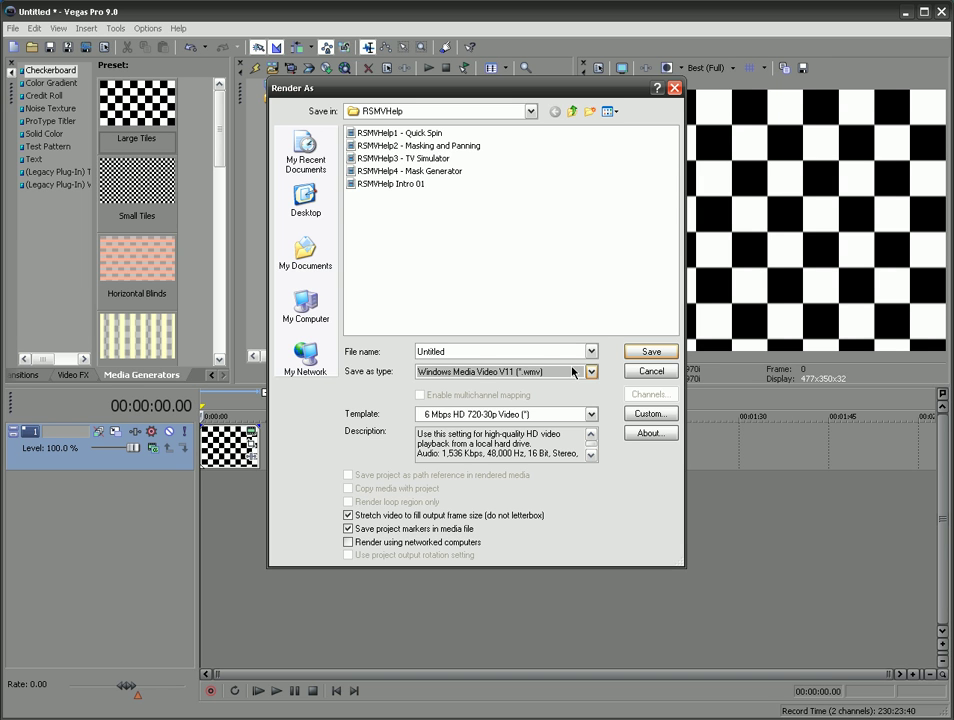
left_click(573, 372)
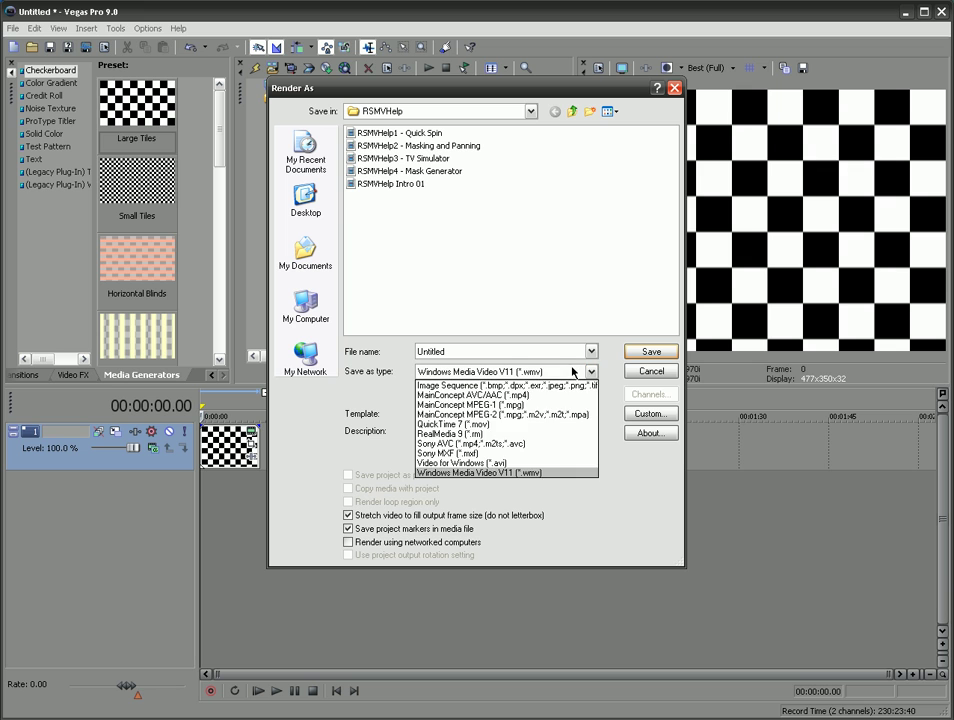
left_click(478, 473)
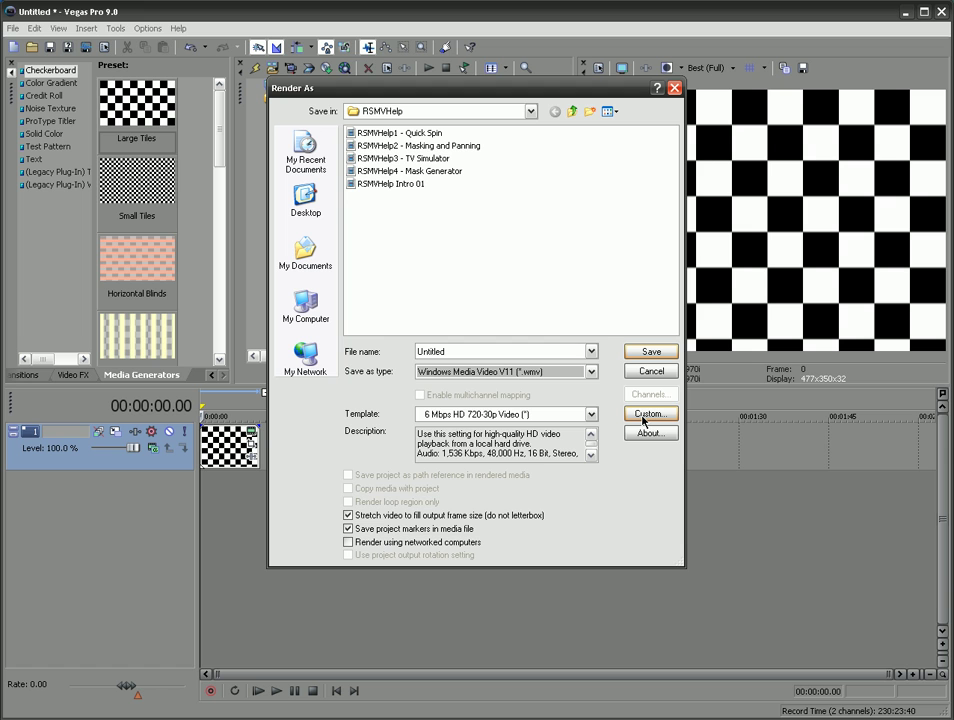
Step: Try Video for Windows AVI output, view its custom settings pages, then discard them
left_click(588, 371)
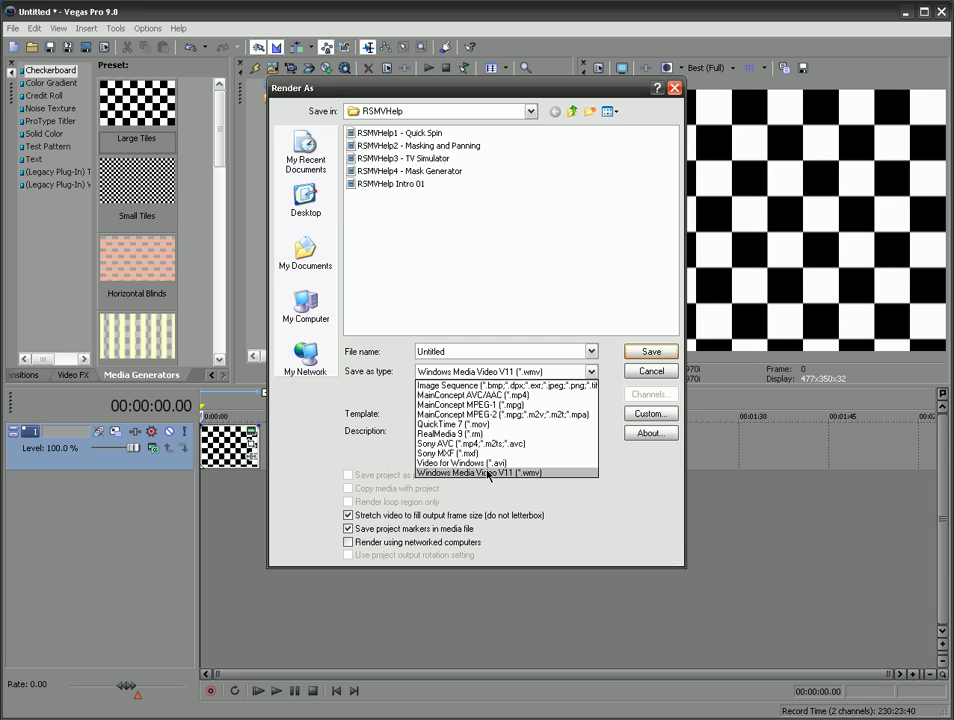
left_click(470, 463)
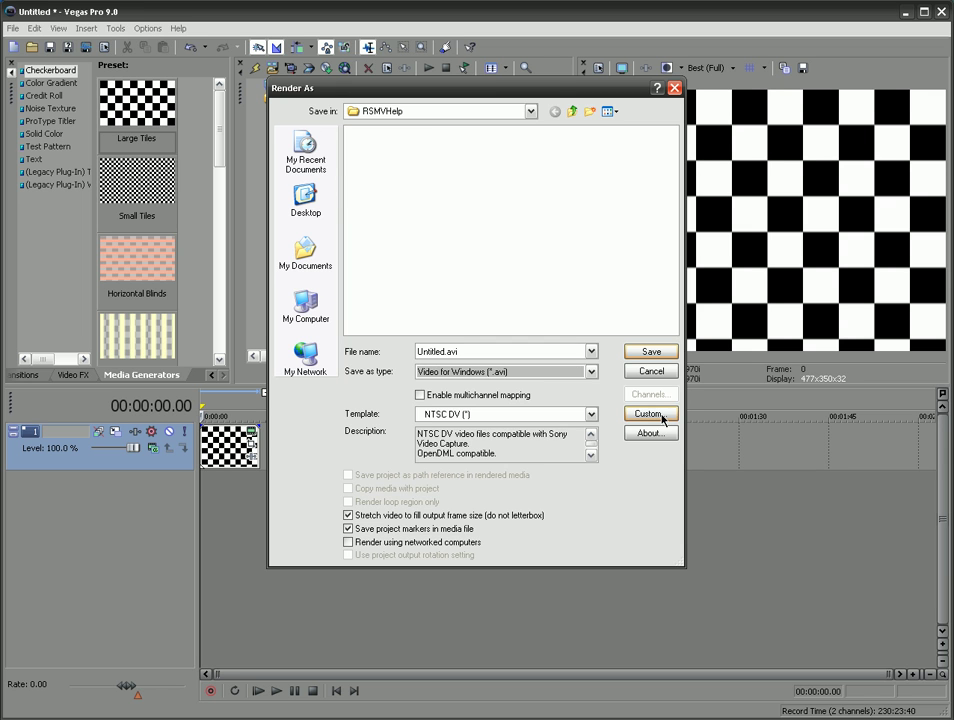
left_click(650, 413)
left_click(388, 523)
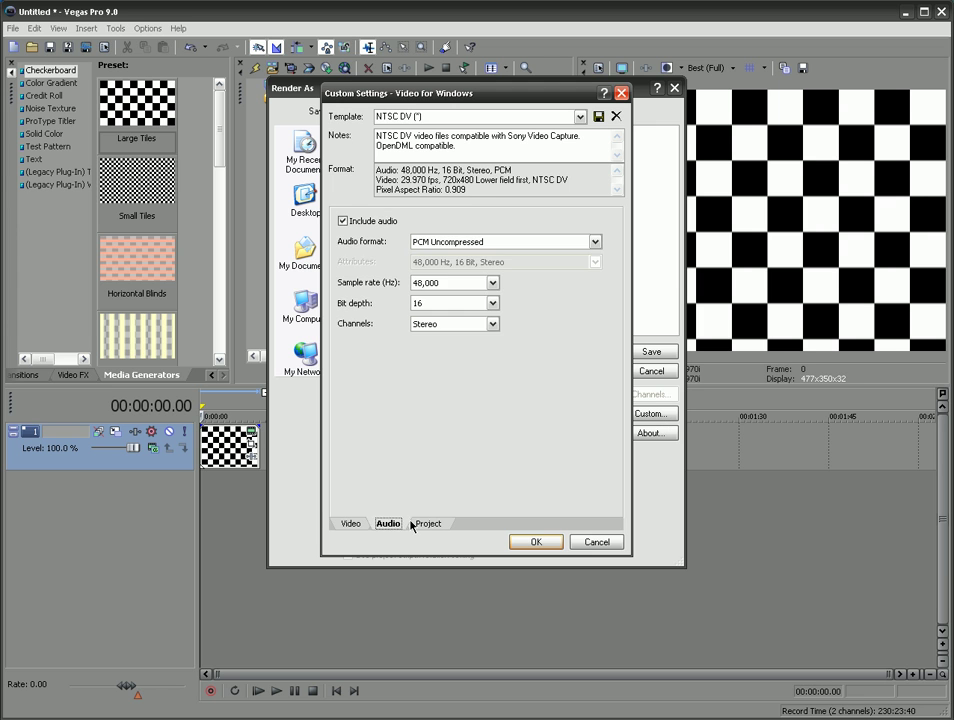
left_click(424, 523)
key("ctrl+Tab")
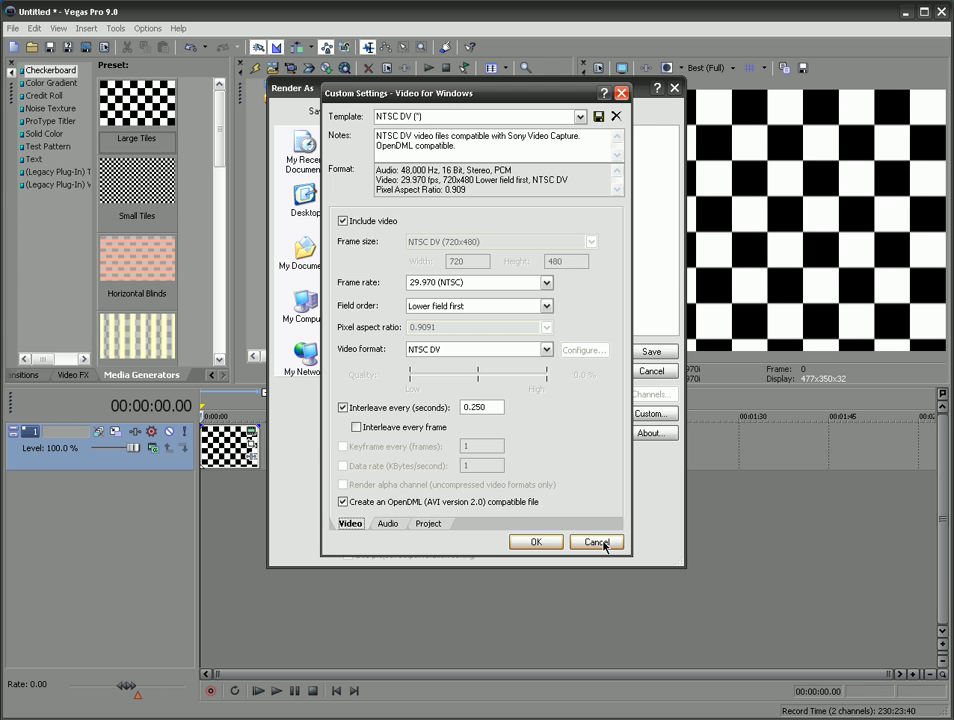
left_click(603, 544)
Step: Switch back to Windows Media Video V11 and reselect the 6 Mbps HD 720-30p Video template
left_click(528, 371)
left_click(470, 588)
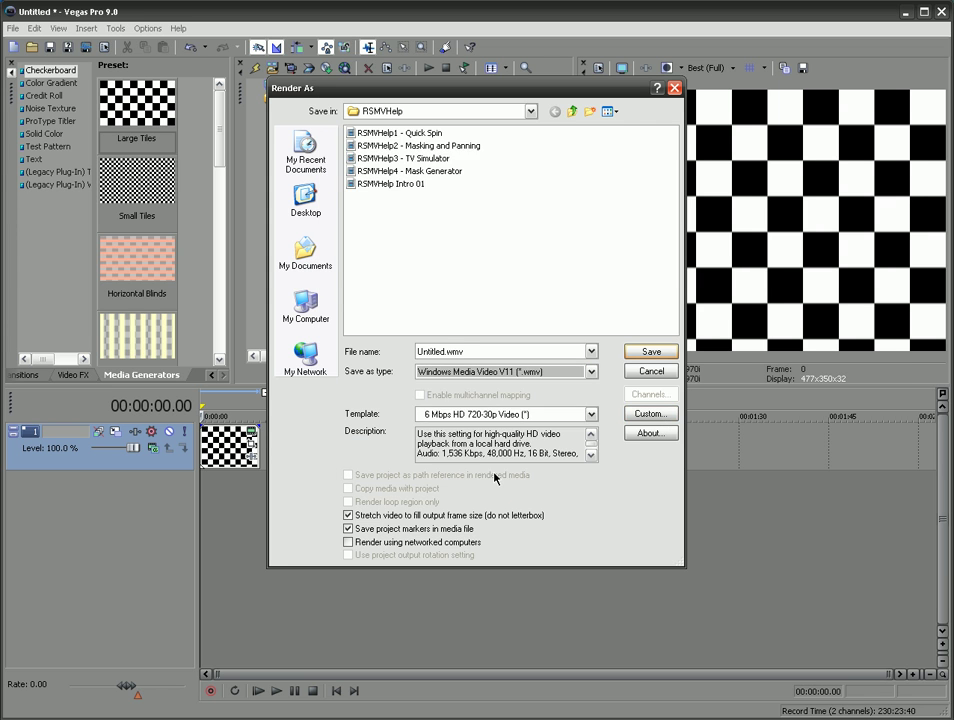
left_click(650, 413)
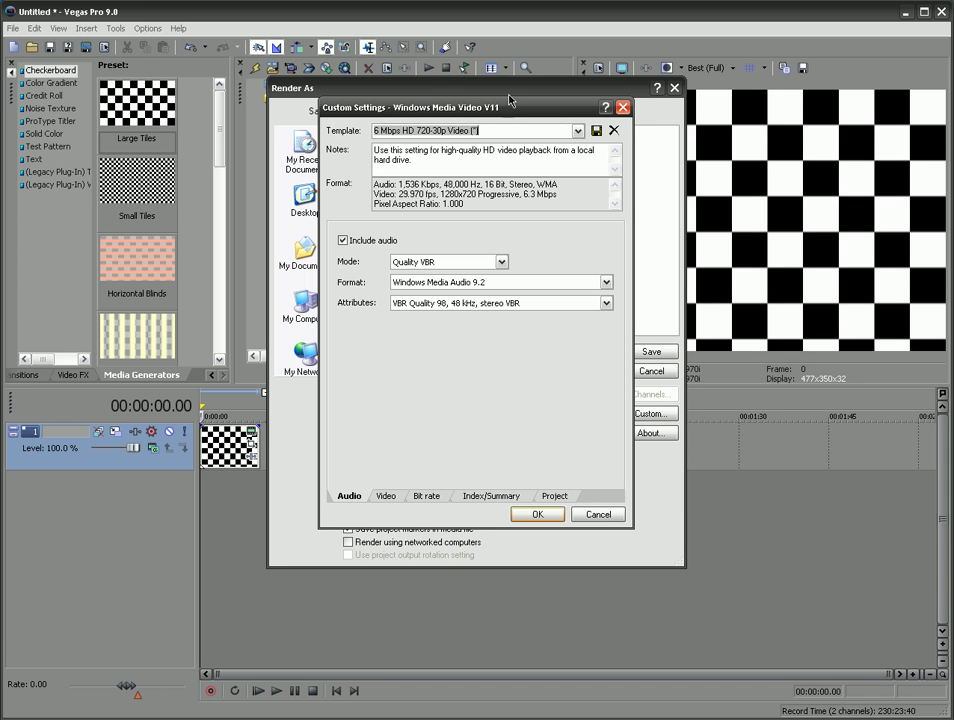
left_click_drag(517, 111, 221, 86)
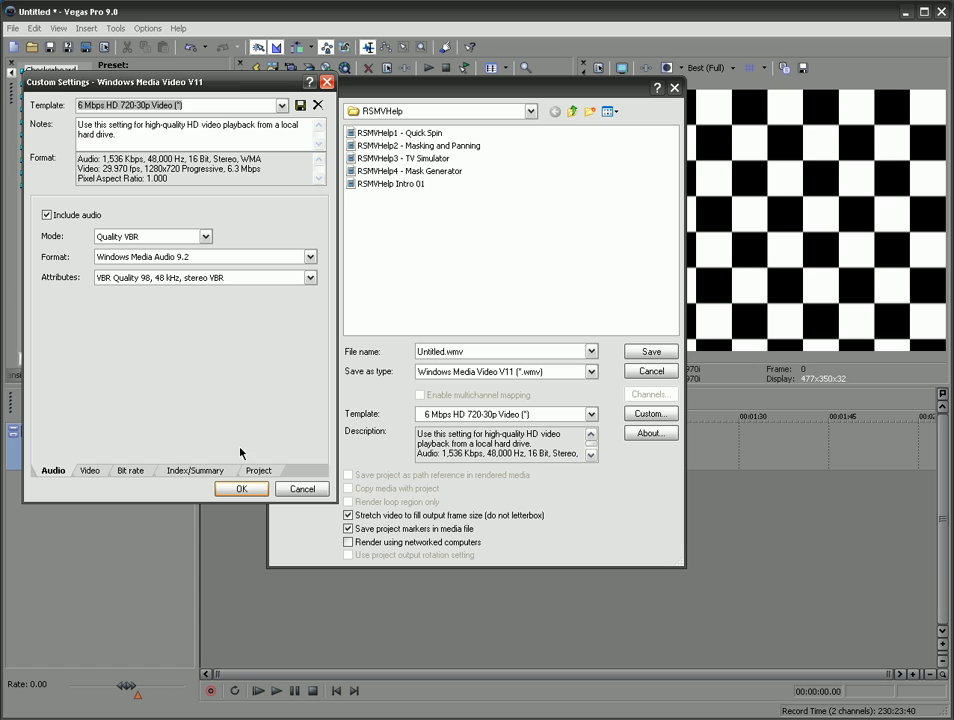
left_click(302, 488)
left_click(509, 413)
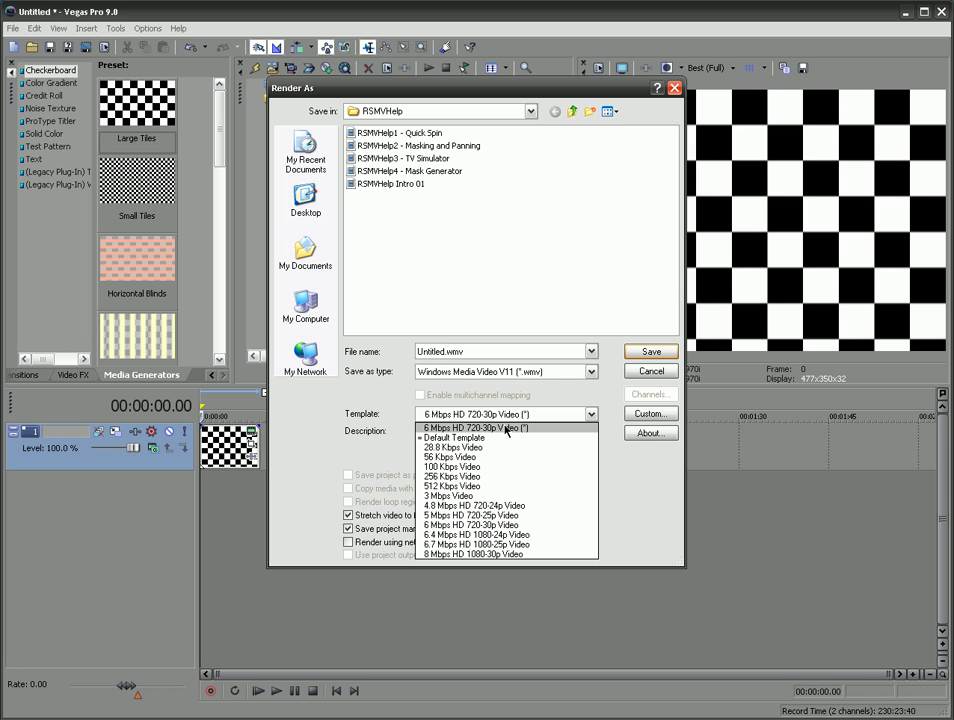
left_click(507, 430)
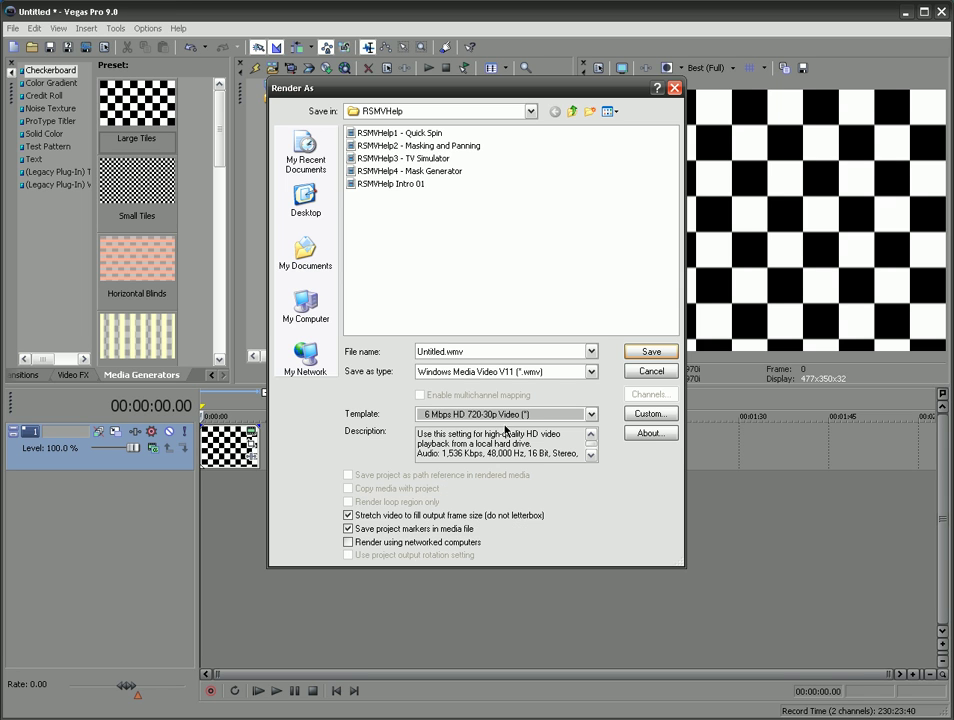
Step: Open the WMV custom settings and keep the audio mode at Quality VBR
left_click(645, 415)
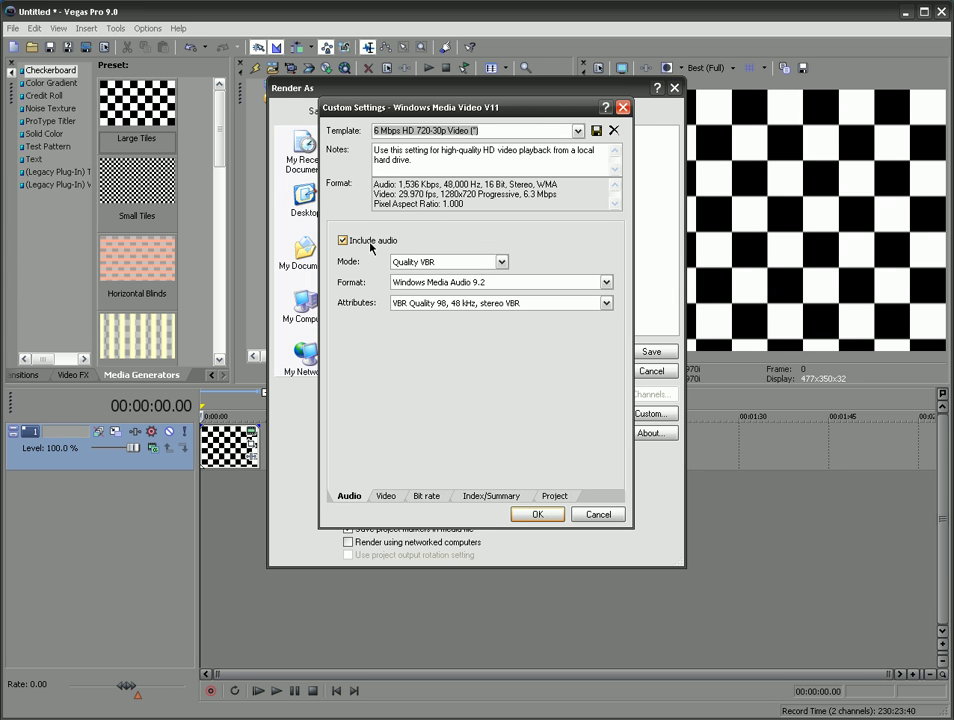
left_click(502, 261)
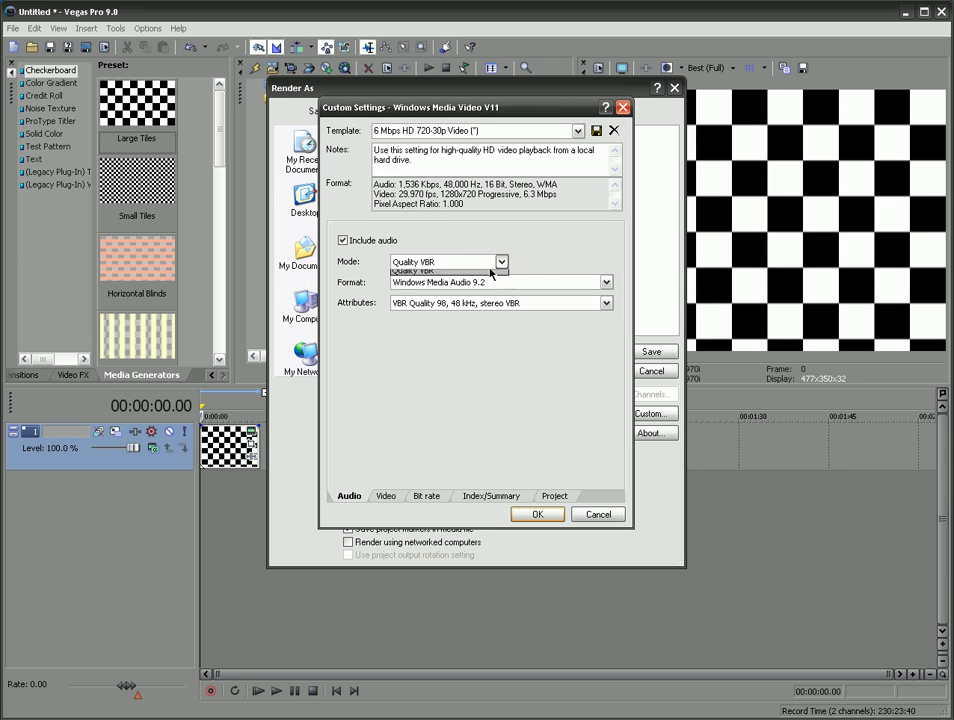
left_click(405, 289)
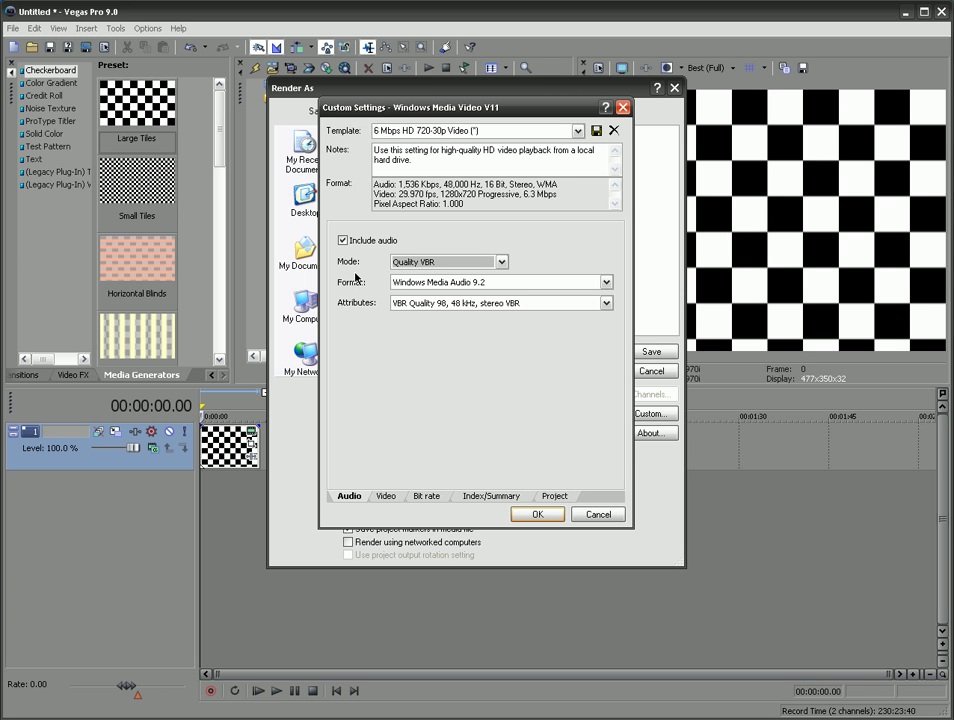
left_click(491, 267)
left_click(495, 281)
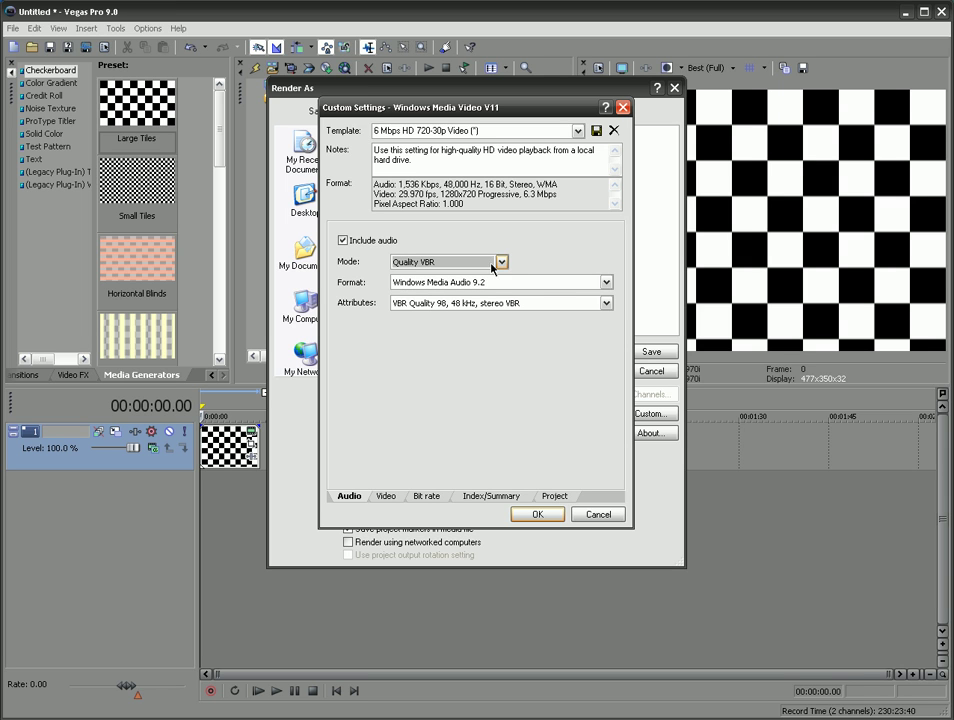
Step: Keep Windows Media Audio 9.2 with VBR Quality 98, 48 kHz, stereo audio attributes
left_click(605, 284)
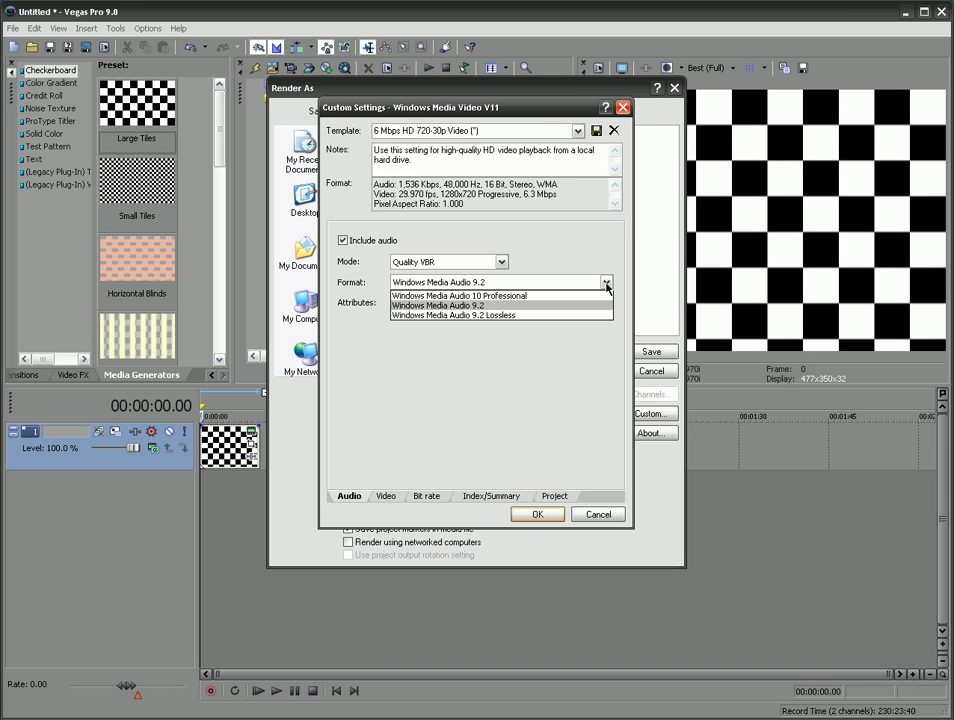
left_click(606, 284)
left_click(606, 284)
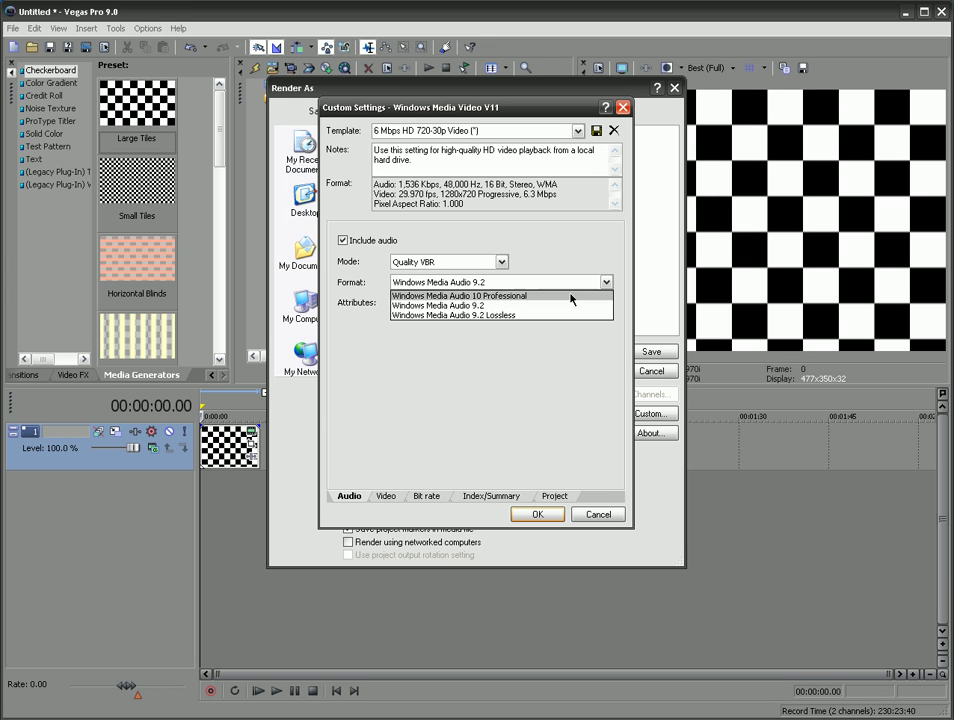
left_click(477, 305)
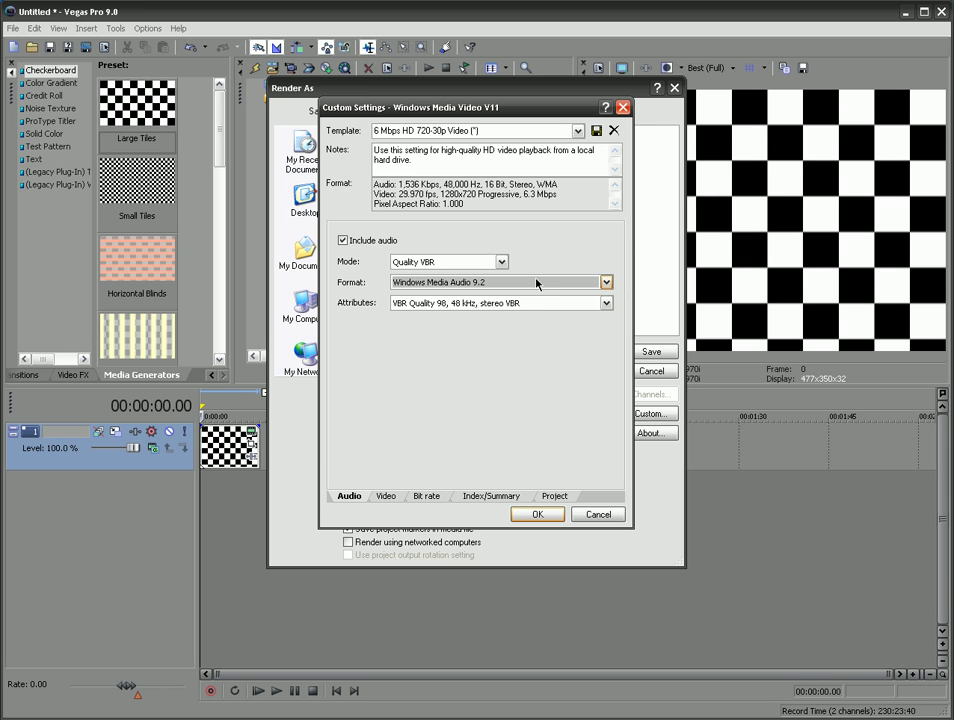
left_click(496, 303)
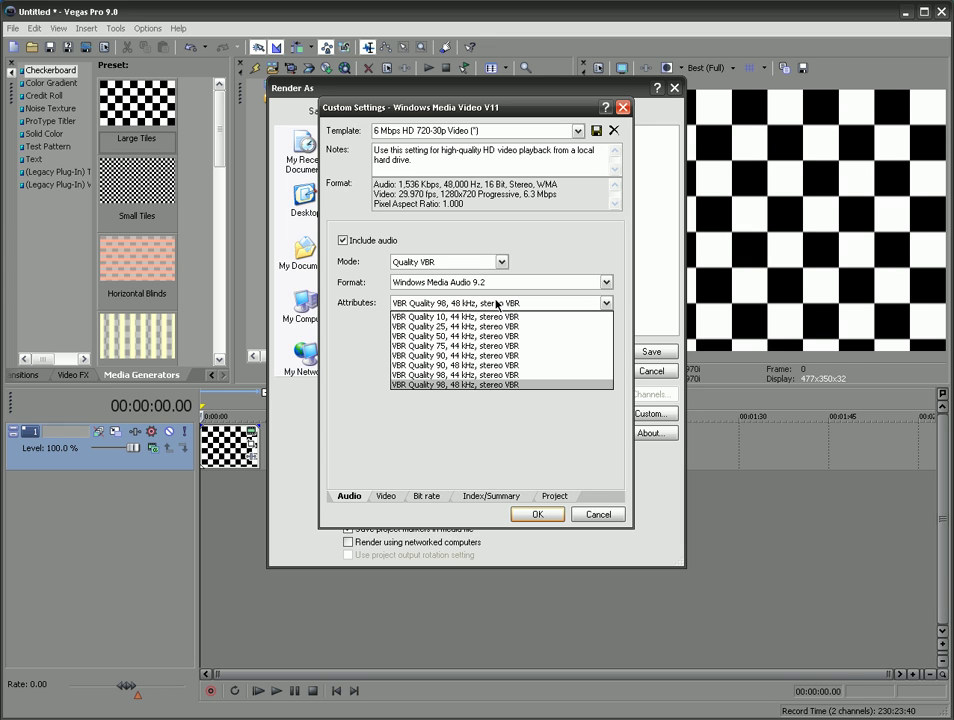
left_click(496, 303)
left_click(496, 303)
left_click(453, 385)
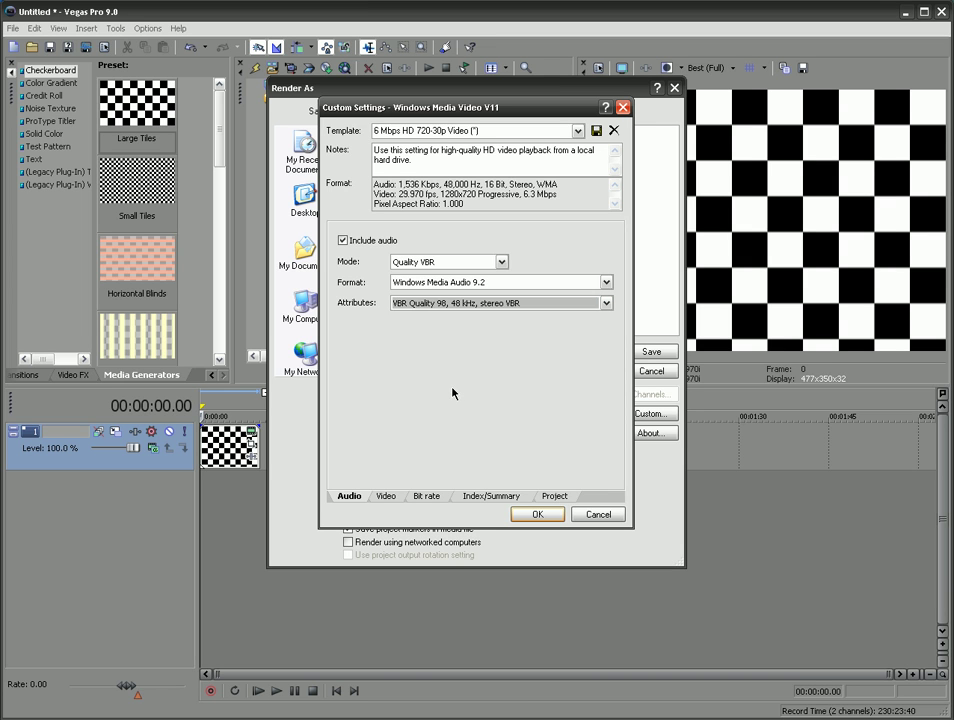
left_click(387, 498)
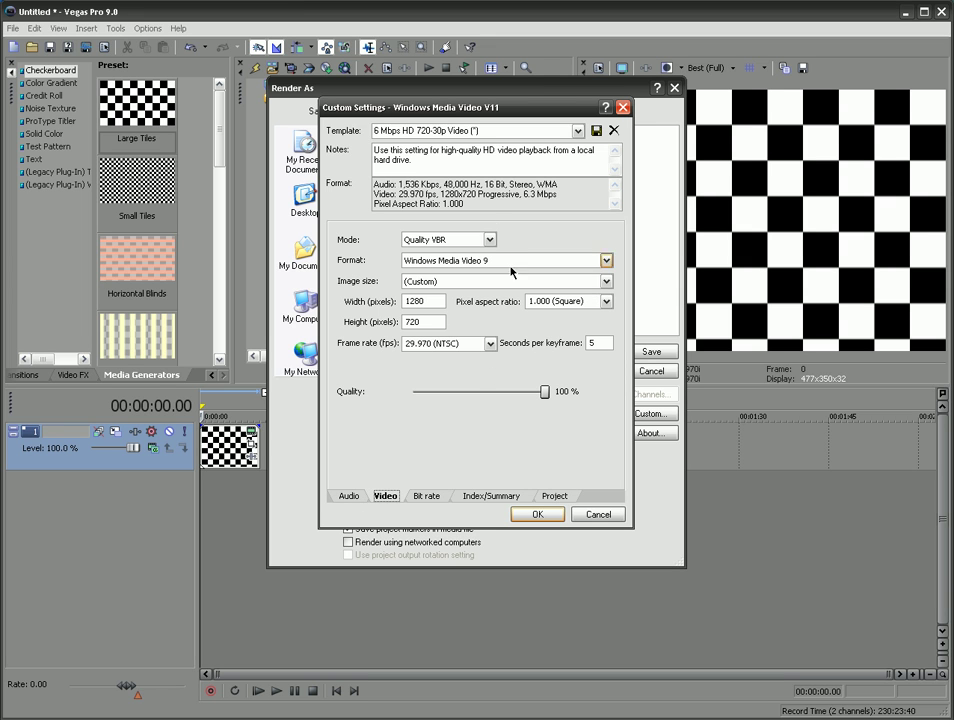
Step: Confirm Quality VBR mode, Windows Media Video 9 format and (Custom) image size
left_click(490, 240)
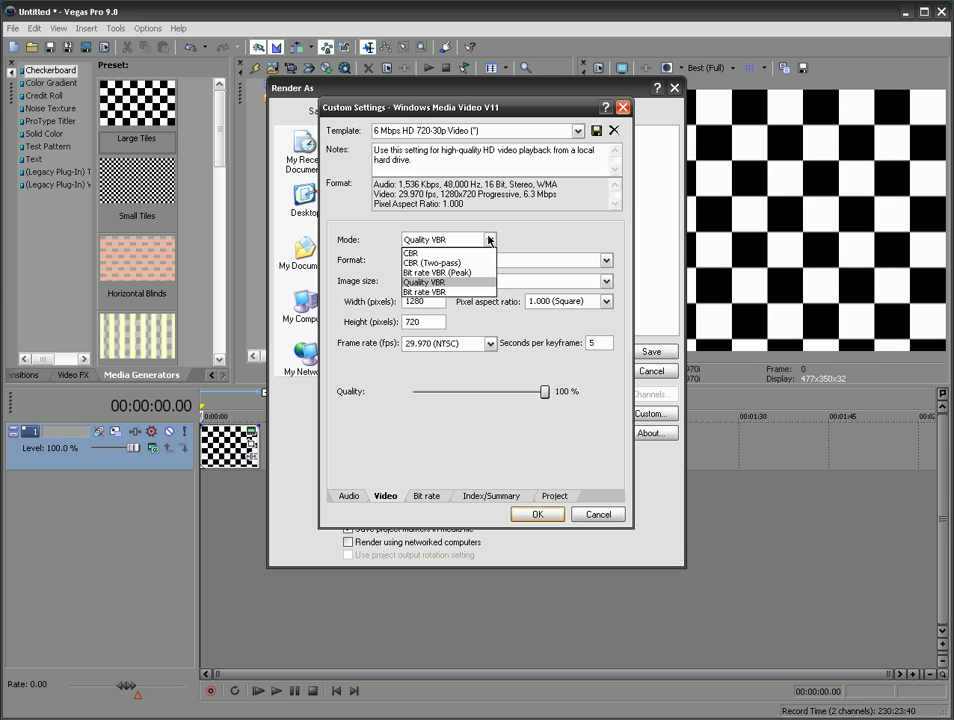
left_click(488, 240)
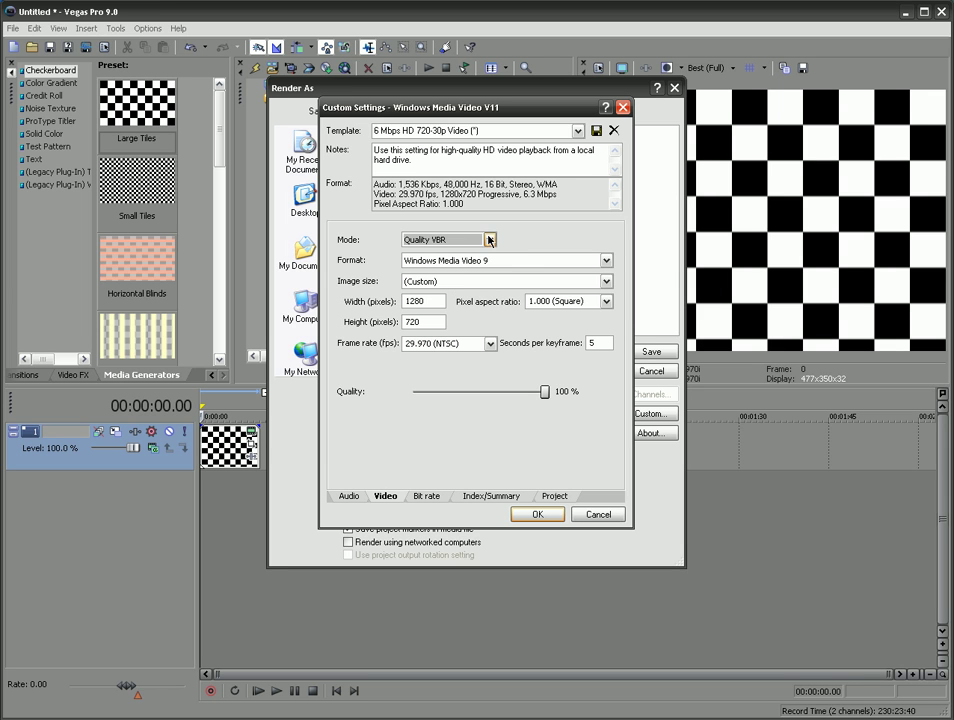
left_click(591, 265)
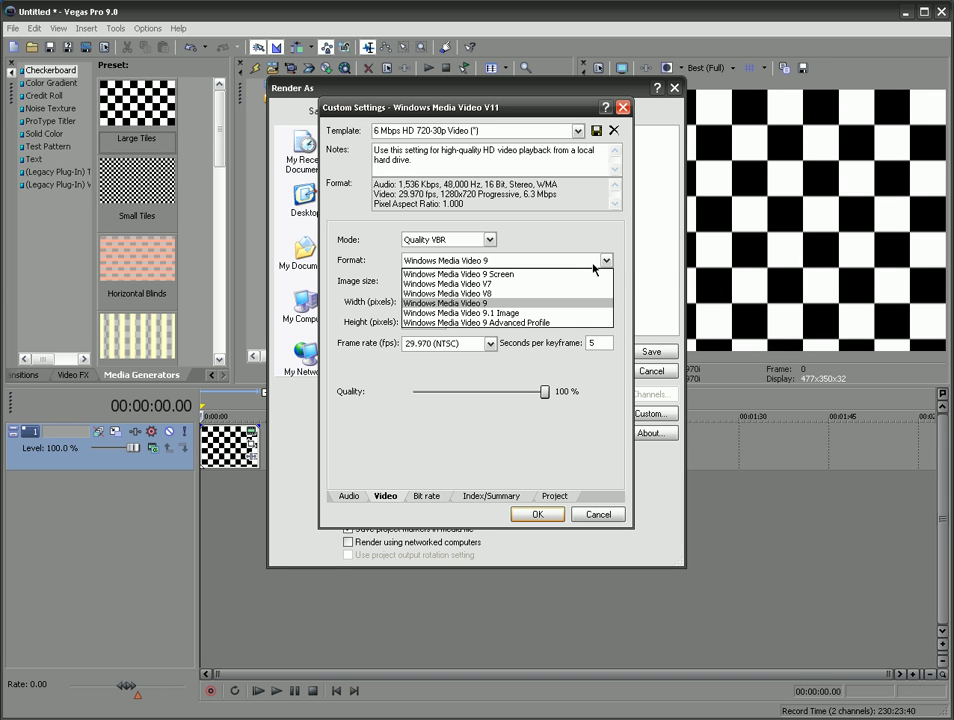
left_click(598, 261)
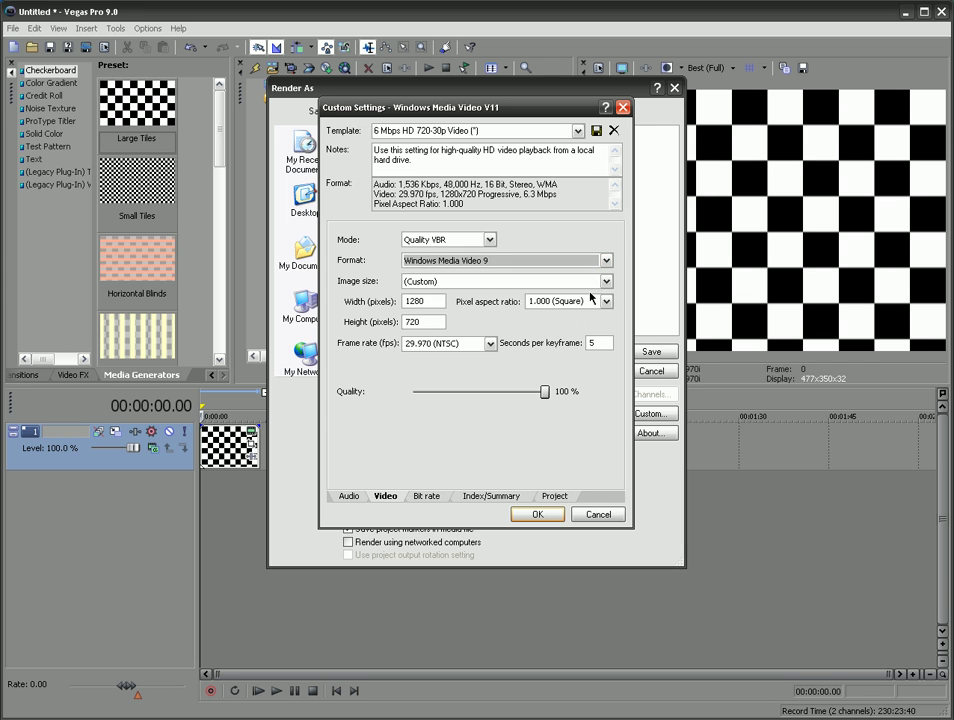
left_click(452, 283)
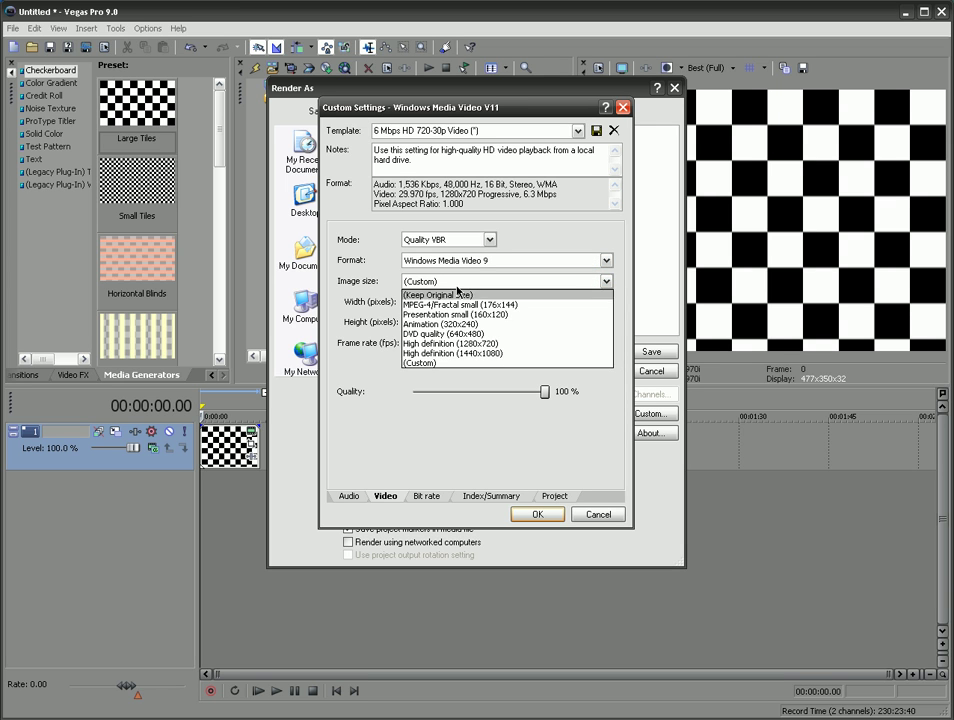
left_click(441, 281)
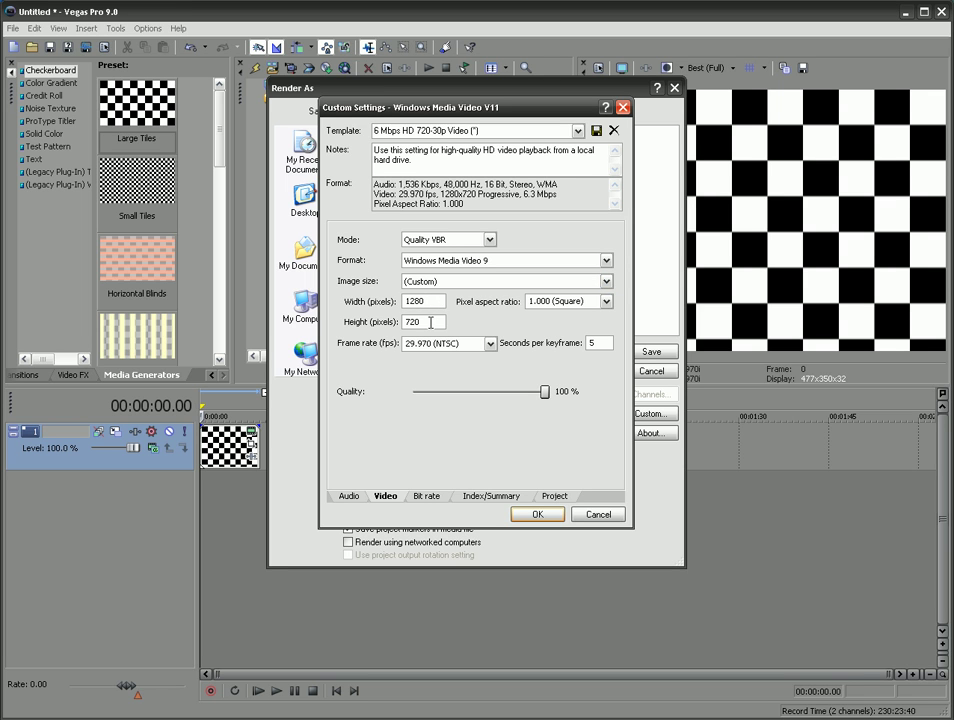
Step: Check the 720 height, 29.970 (NTSC) frame rate and 100% video quality
left_click(441, 319)
left_click(490, 343)
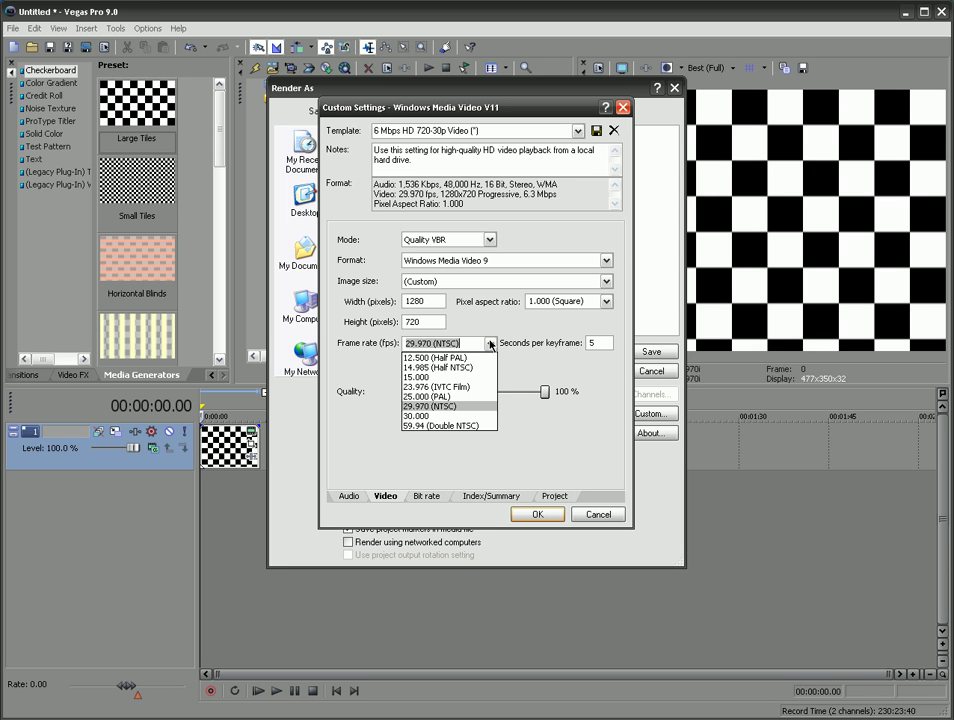
left_click(490, 343)
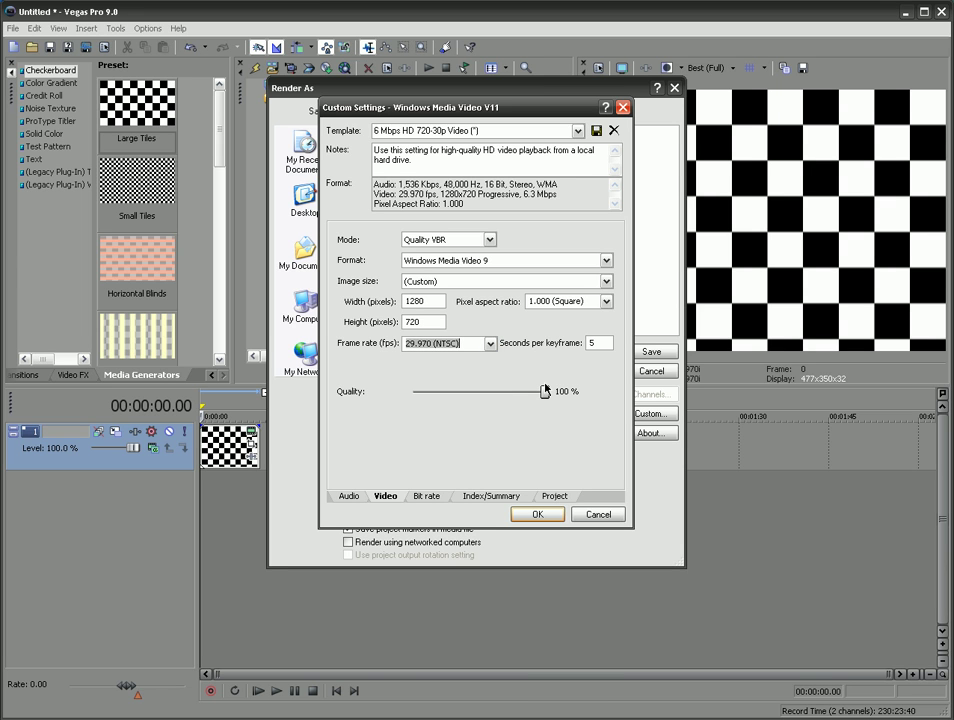
mouse_move(545, 391)
left_mouse_down()
mouse_move(507, 391)
mouse_move(557, 395)
left_mouse_up()
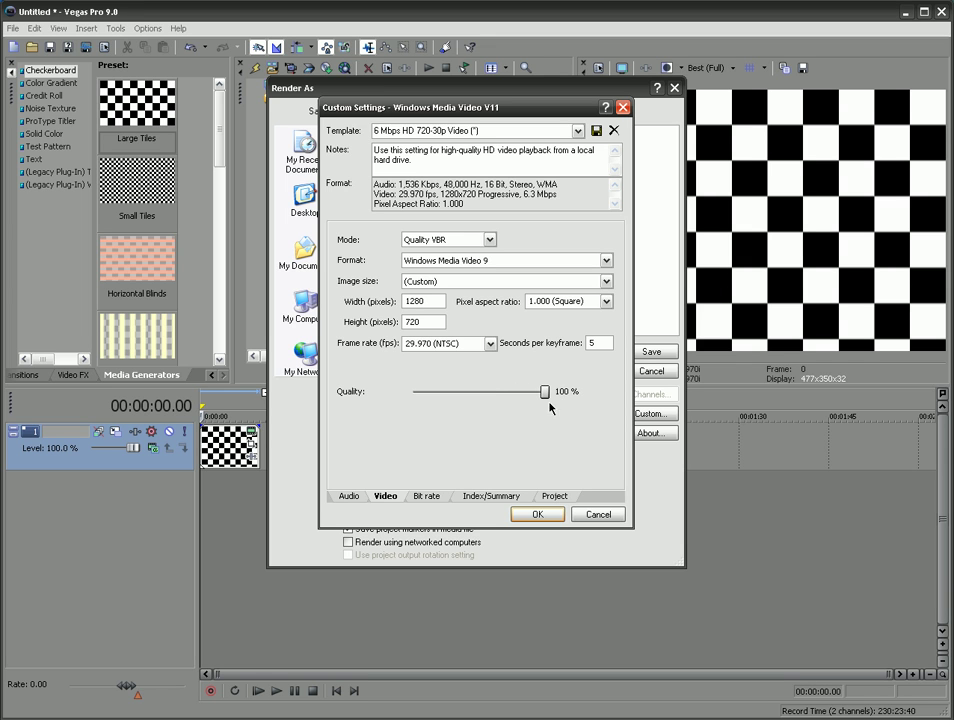
left_click(427, 495)
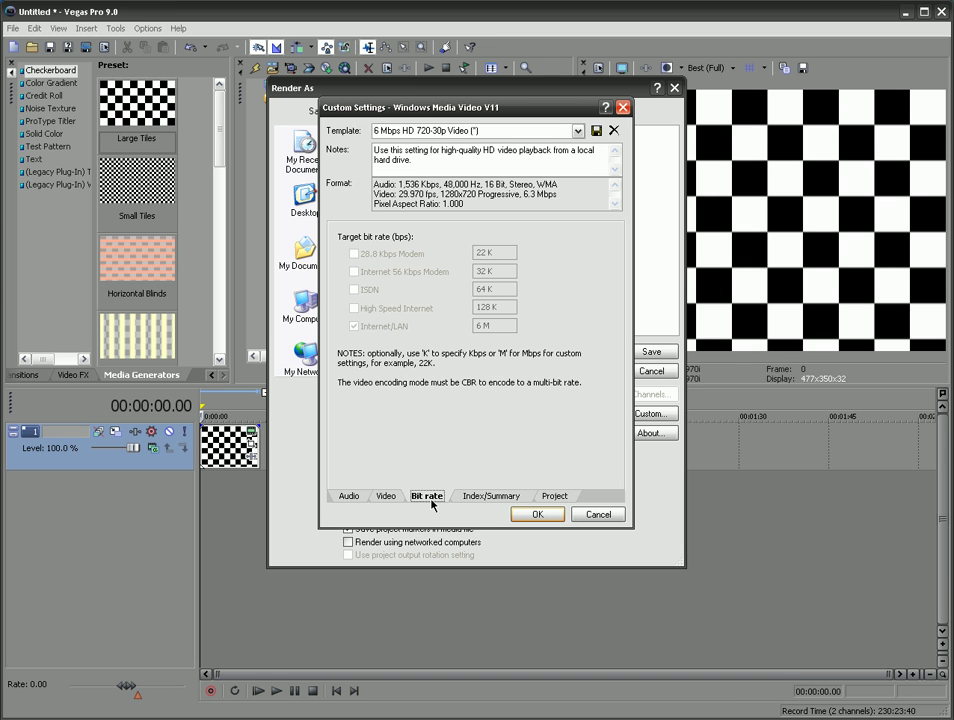
Step: Verify Best video rendering quality on the Project tab, then cancel the custom settings
left_click(490, 495)
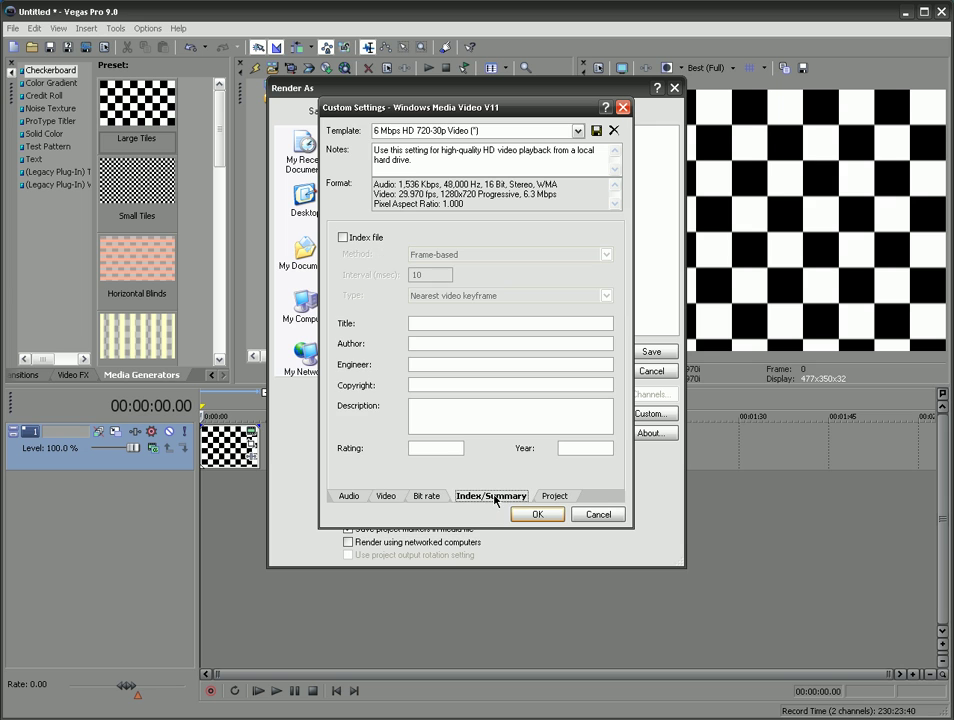
left_click(554, 496)
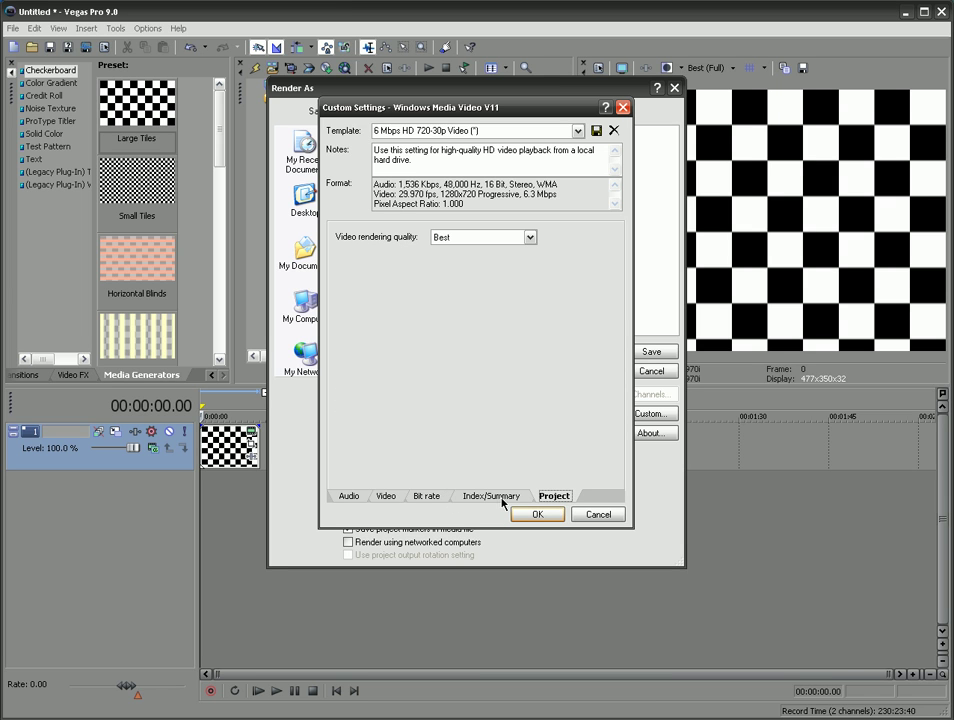
left_click(530, 237)
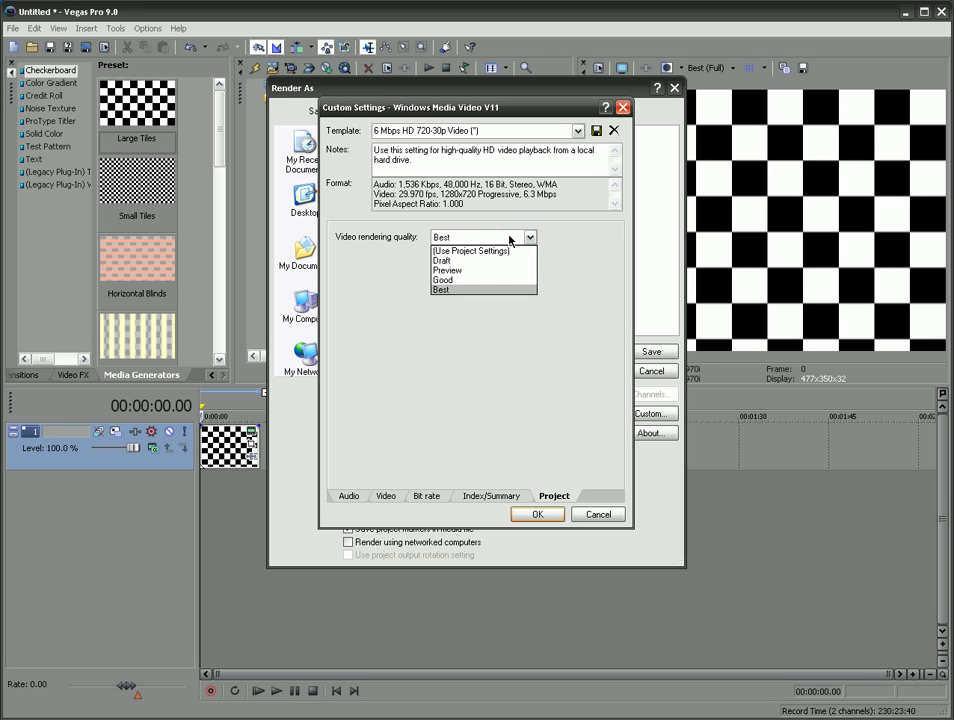
left_click(476, 236)
left_click(480, 497)
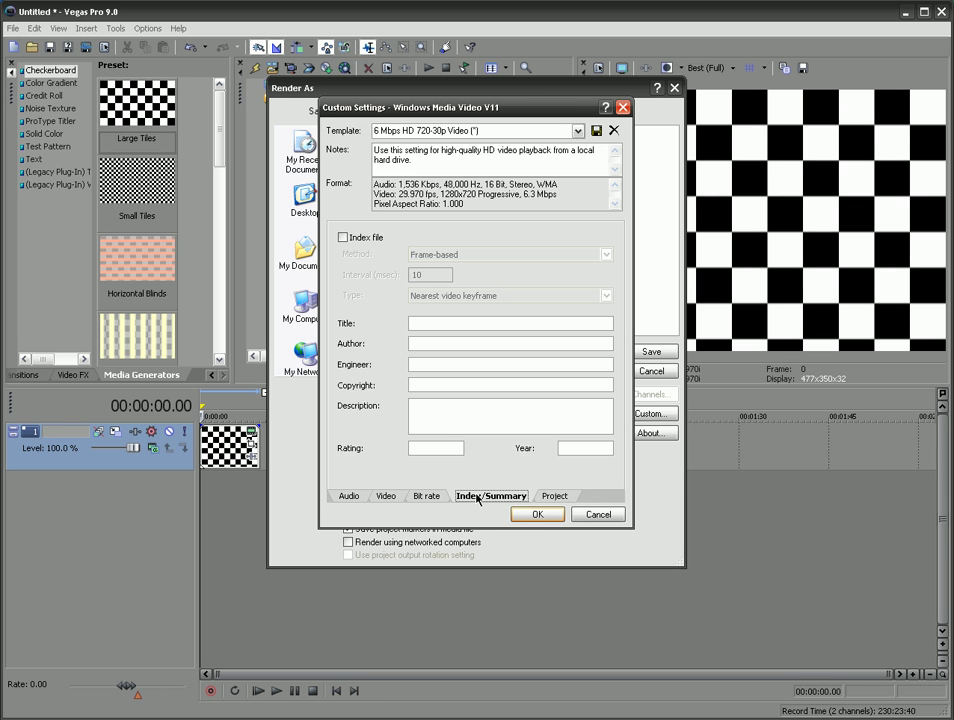
left_click(600, 515)
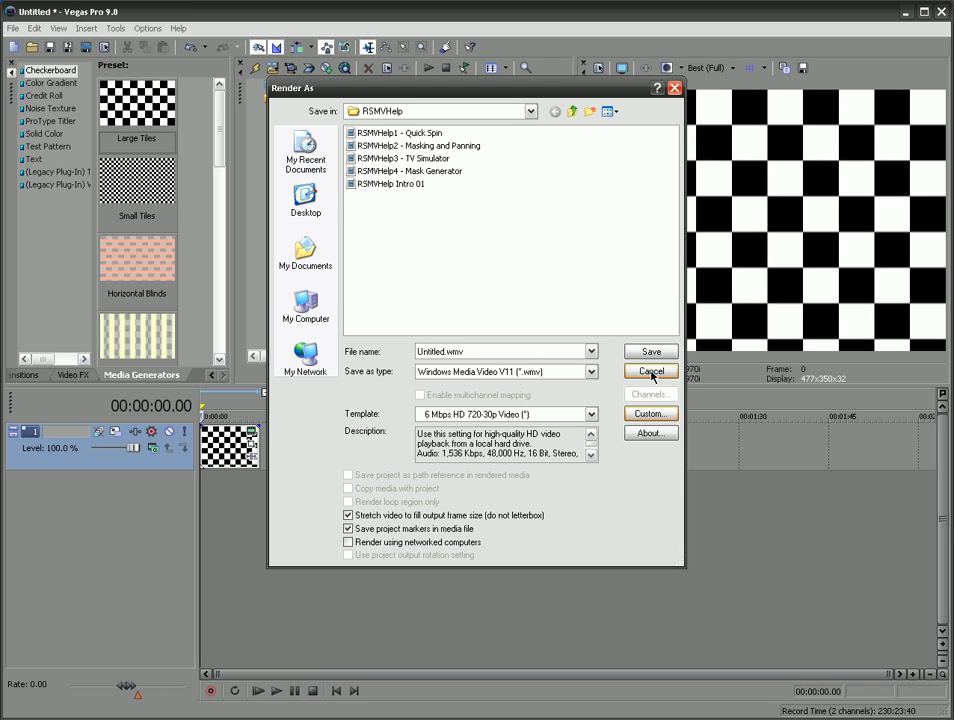
Step: Cancel Render As and stretch the checkerboard event to about 1:39 so it repeats three times
double_click(440, 351)
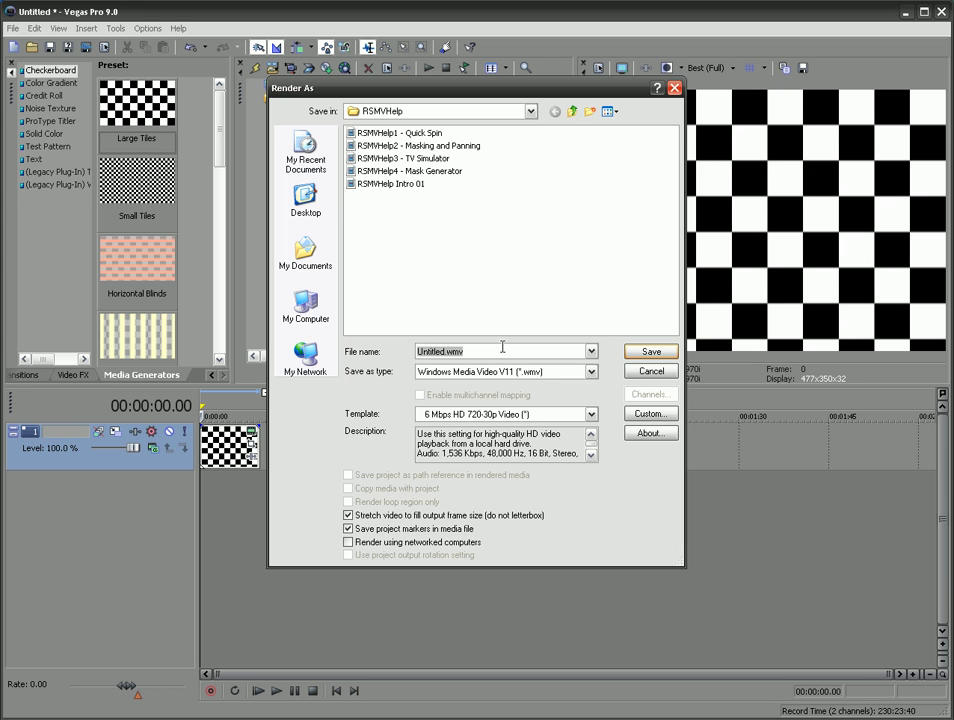
left_click(650, 371)
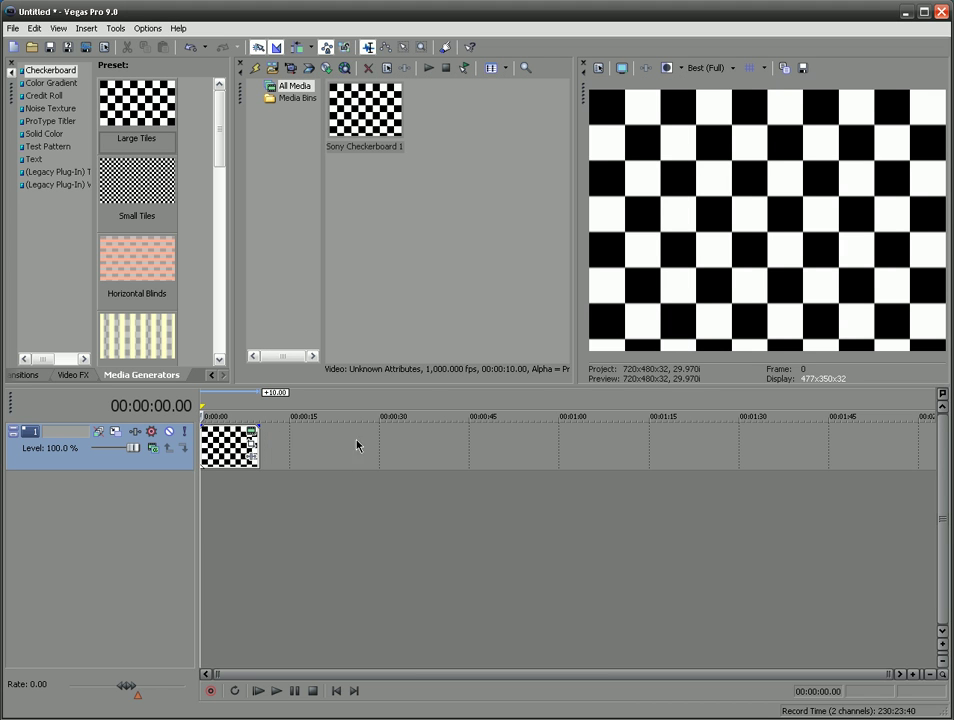
left_click_drag(257, 432, 800, 428)
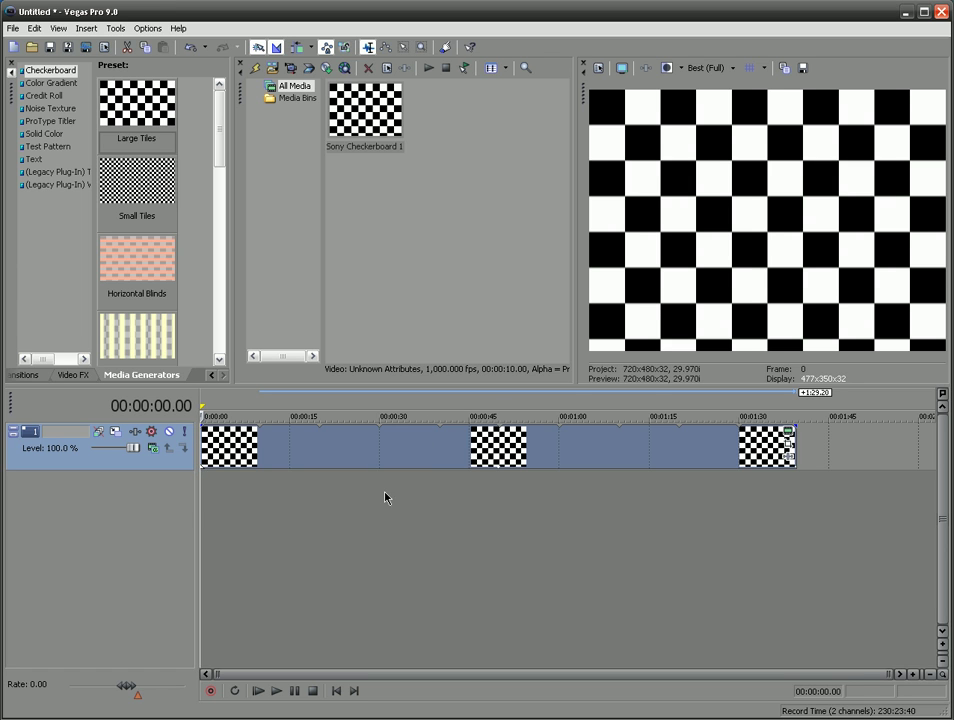
Step: Play back a 0:29–0:56 time selection, then set the cursor at 0:54
left_click_drag(379, 491, 535, 486)
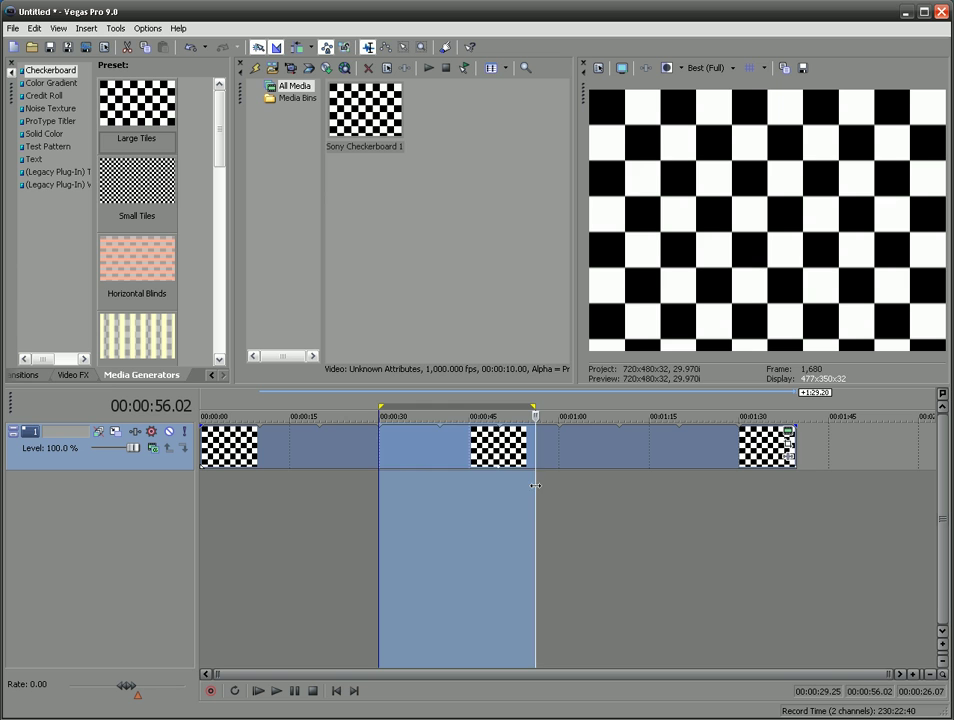
key("space")
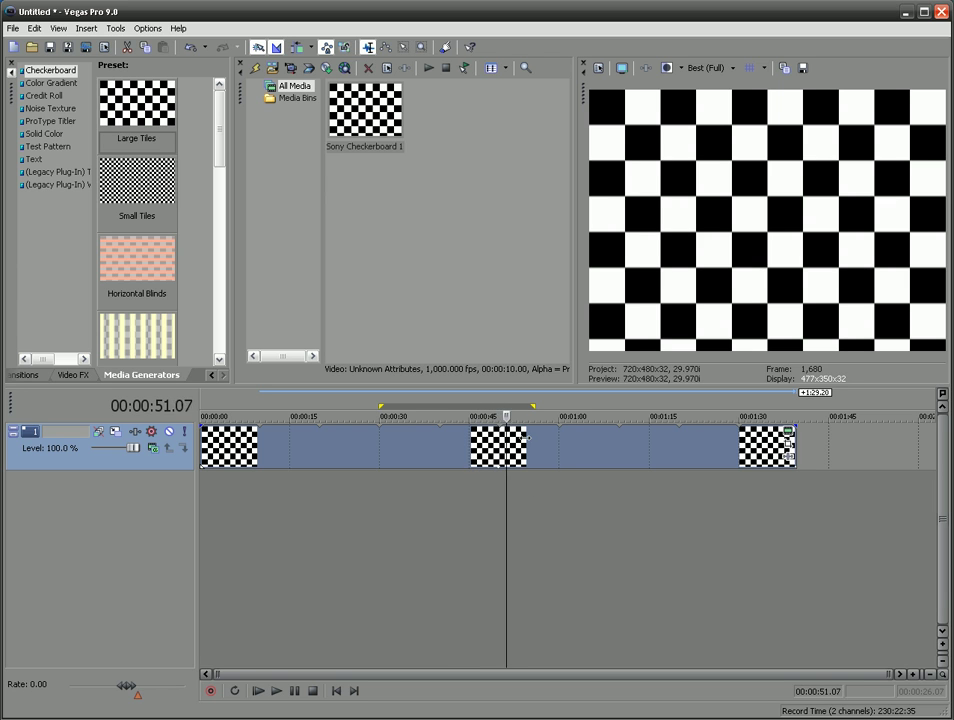
key("space")
left_click(525, 496)
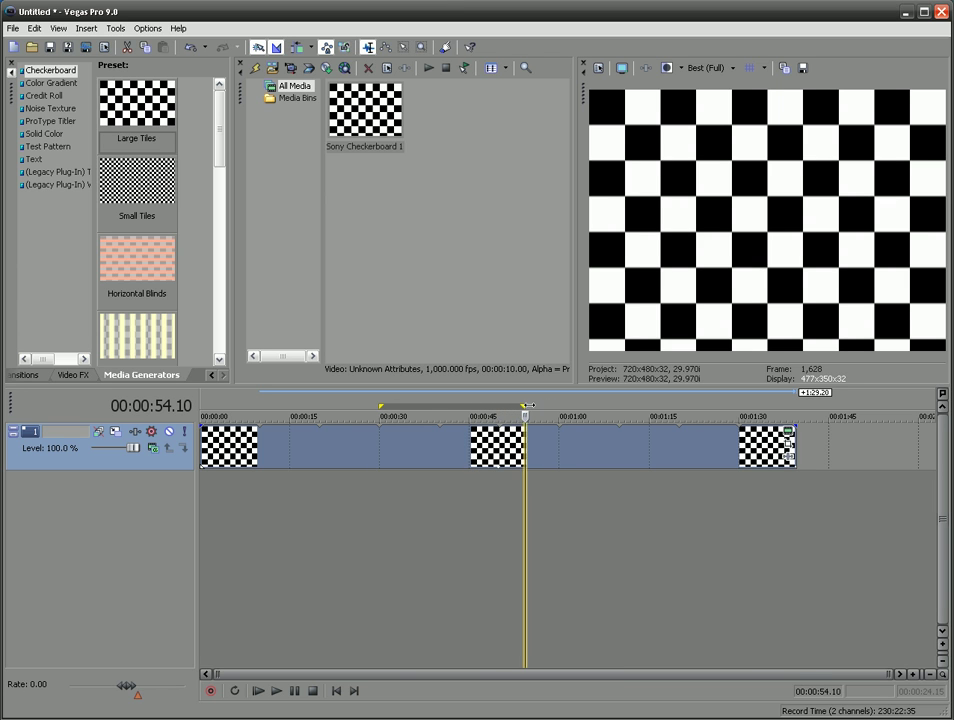
left_click(19, 32)
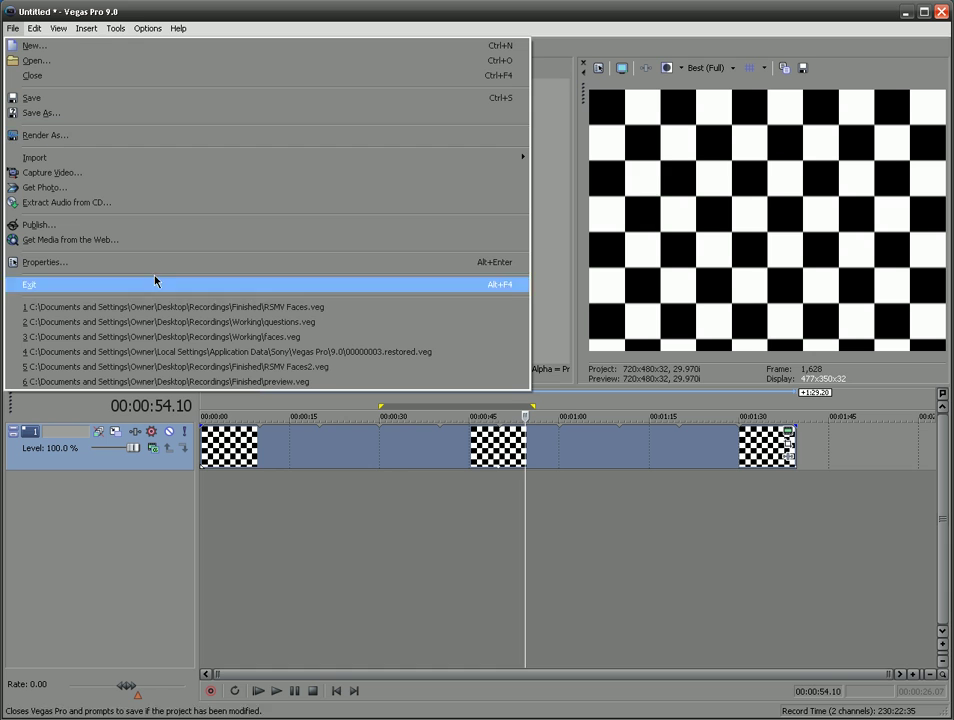
left_click(124, 136)
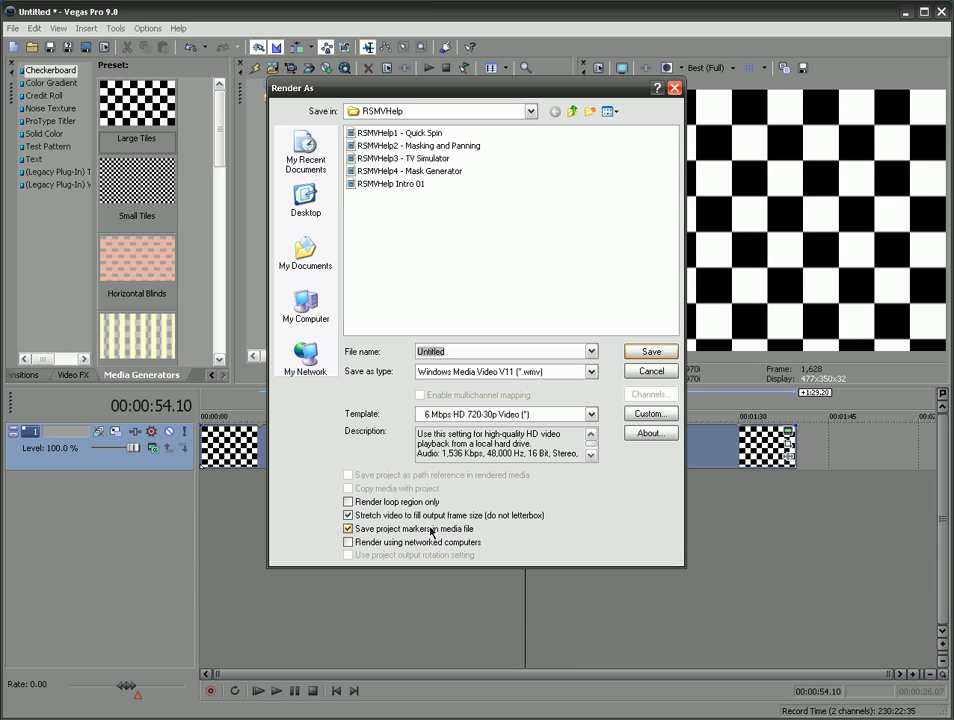
left_click(675, 372)
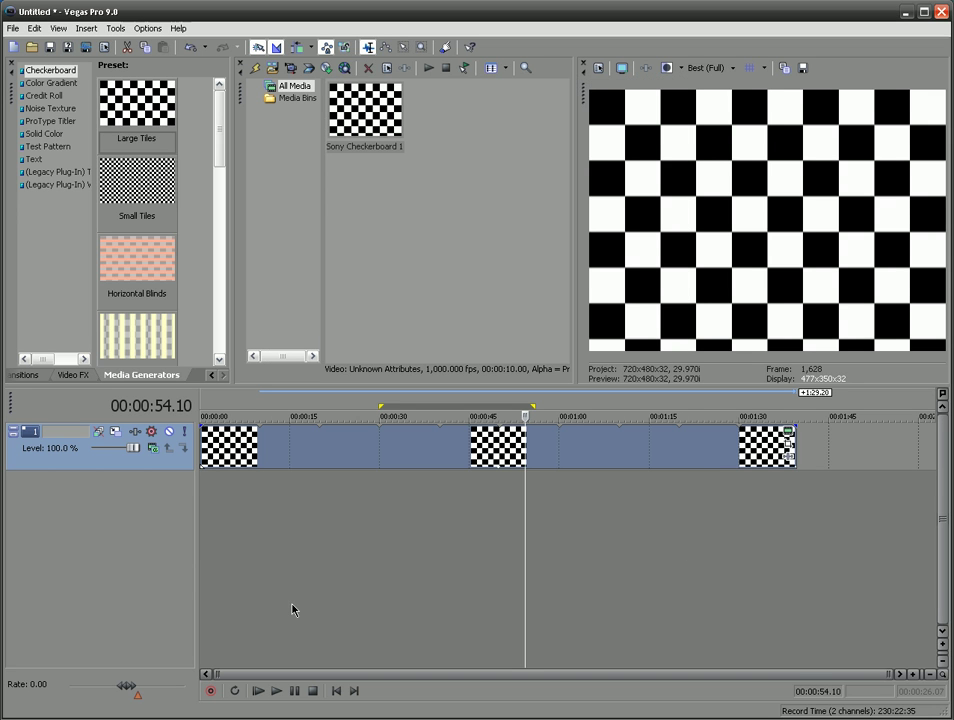